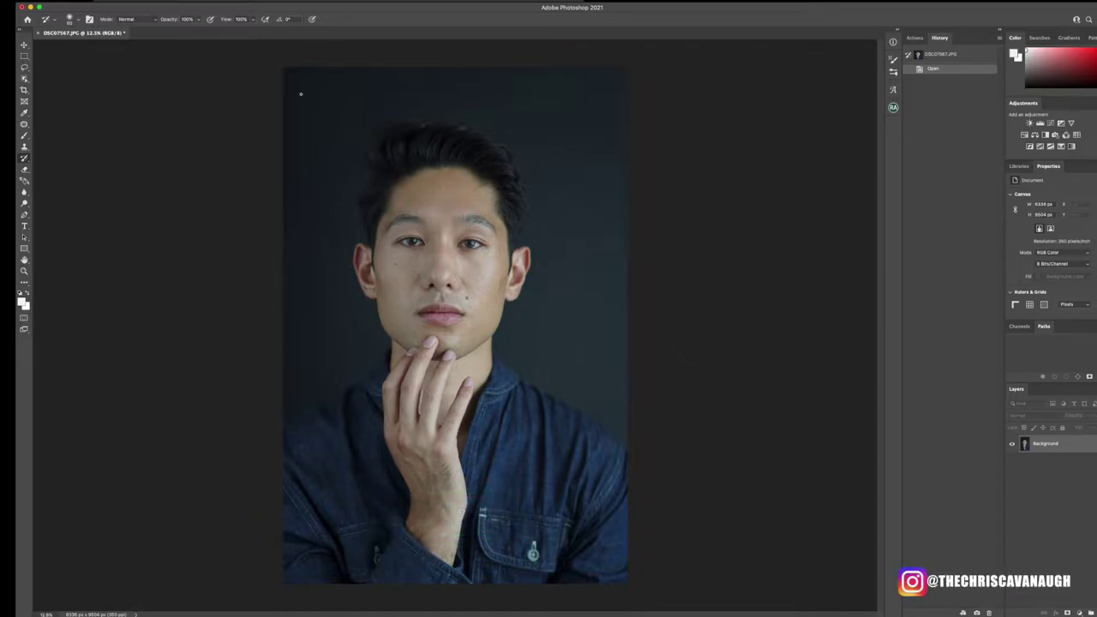
# Step: Heal the stray hairs and marks on the upper forehead at the image-left hairline with the Spot Healing Brush, Content-Aware type
pyautogui.click(24, 271)
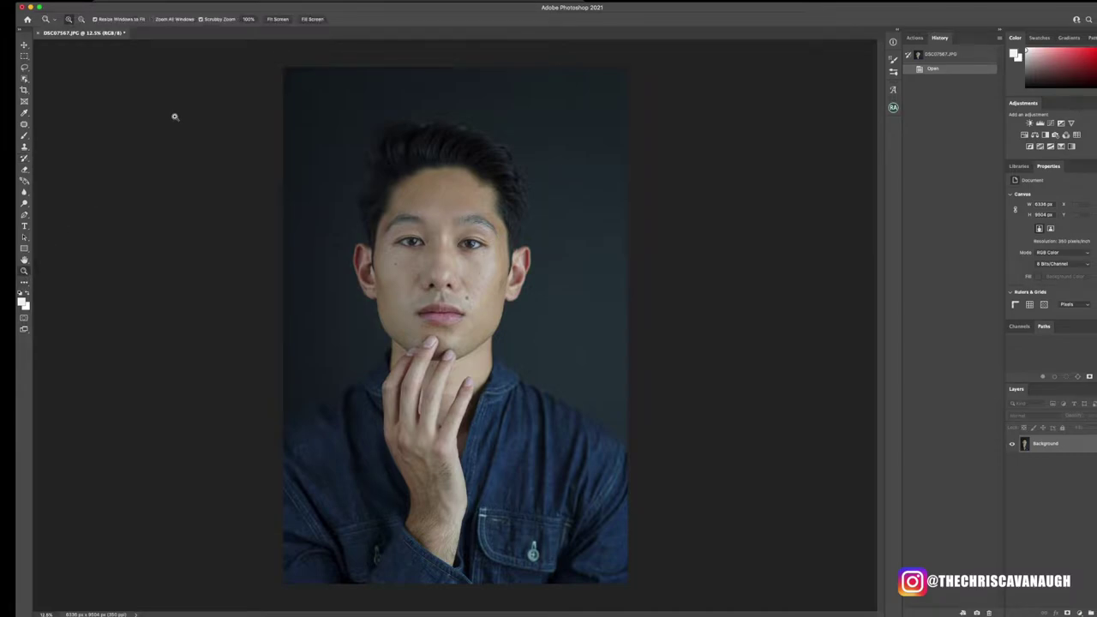
pyautogui.click(277, 19)
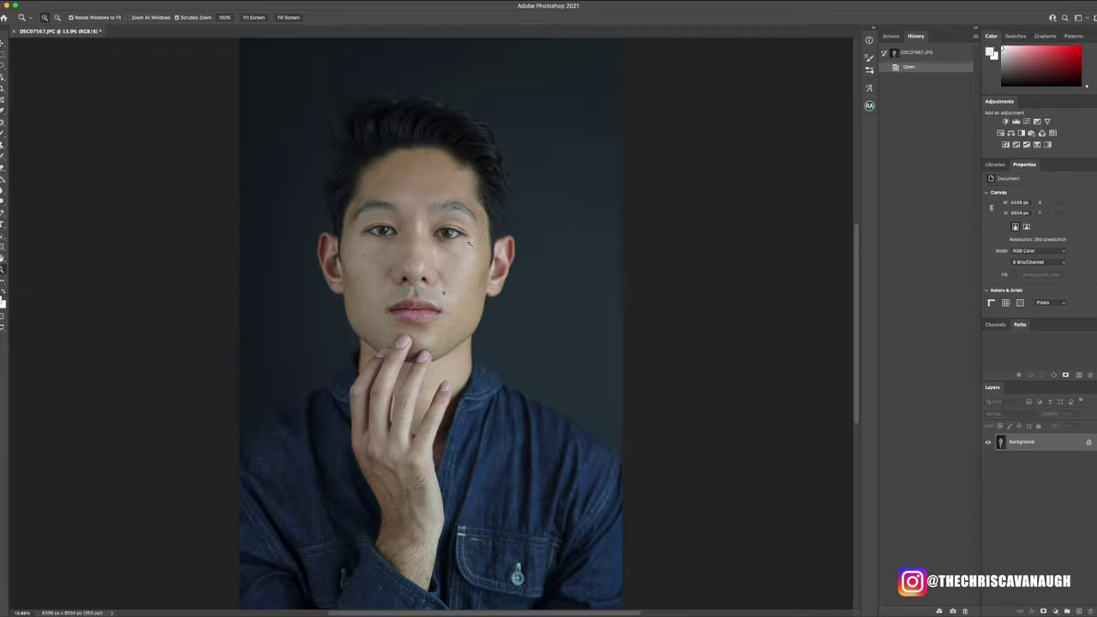
pyautogui.moveTo(377, 165); pyautogui.dragTo(443, 110)
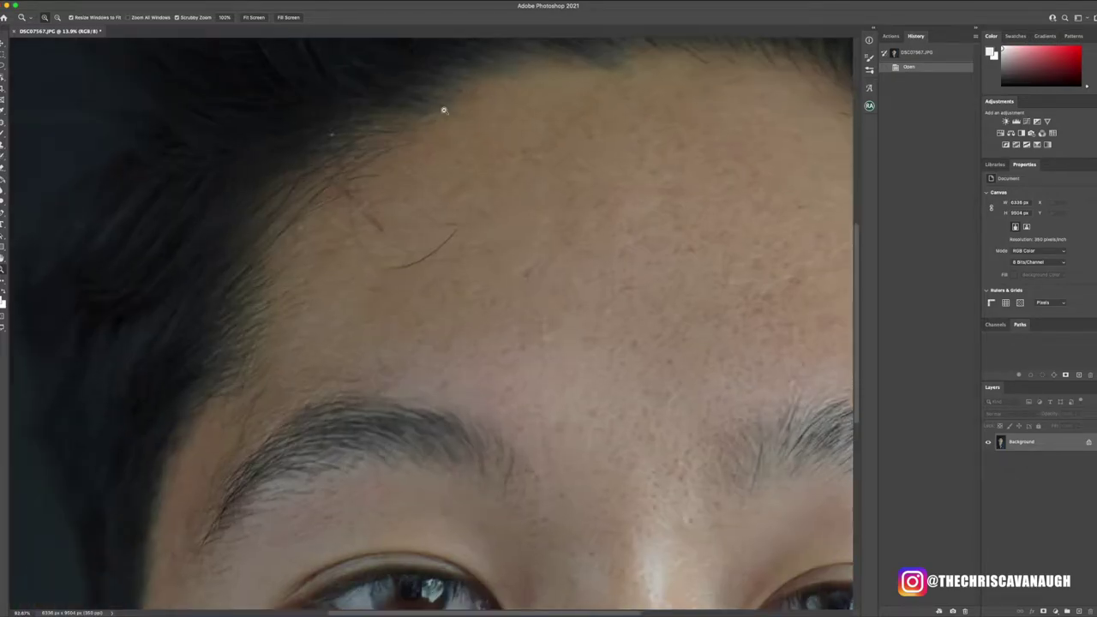
pyautogui.hotkey('ctrl', '0')
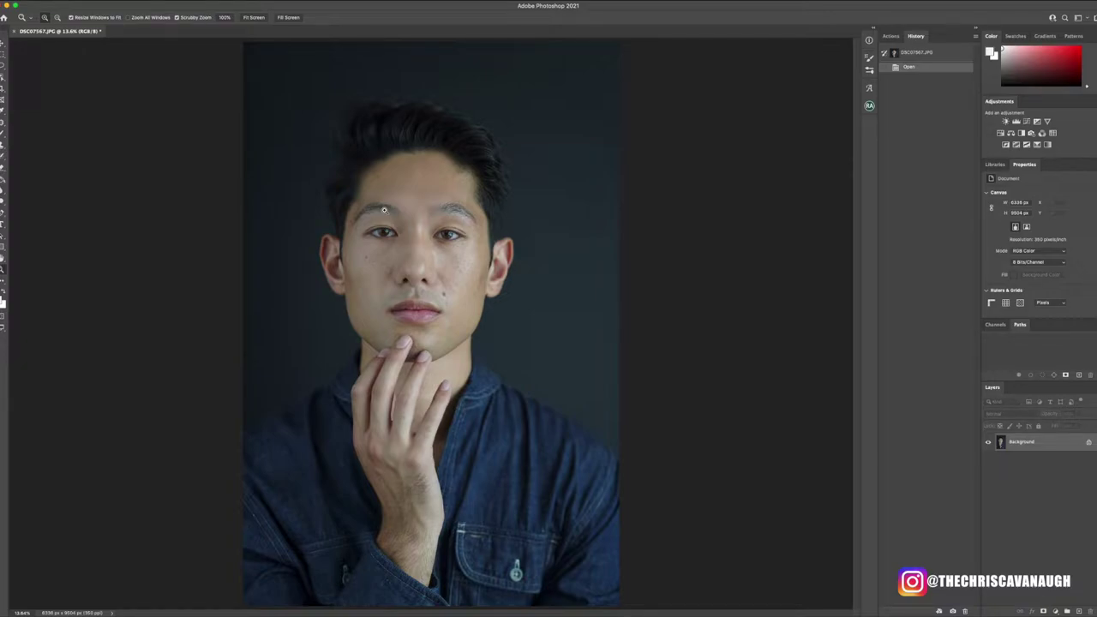
pyautogui.moveTo(401, 162); pyautogui.dragTo(428, 140)
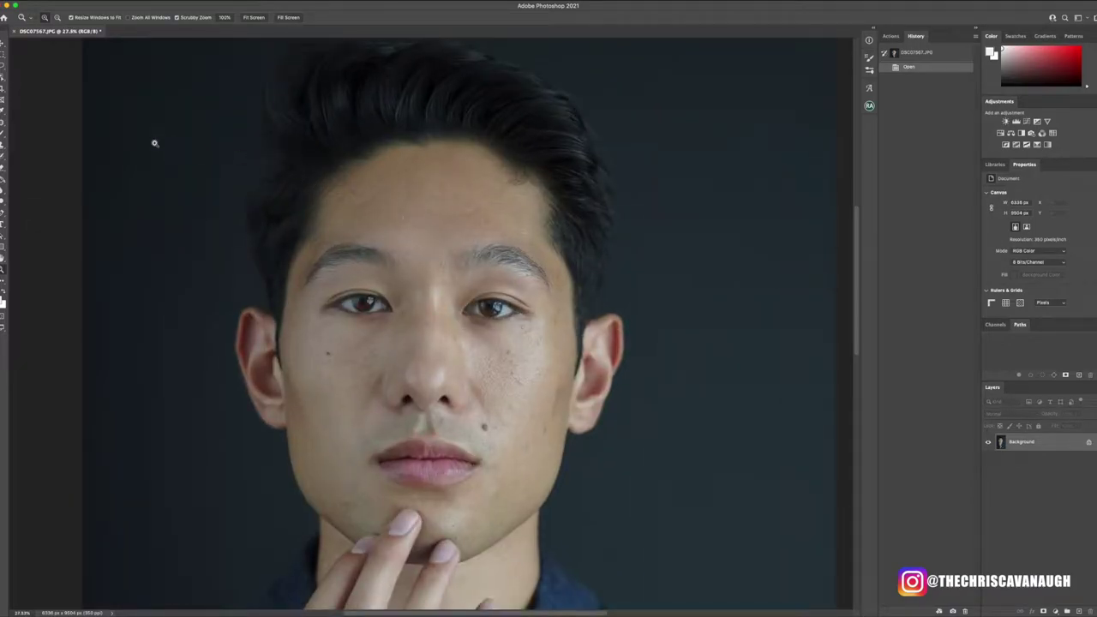
pyautogui.click(2, 122)
pyautogui.click(19, 123)
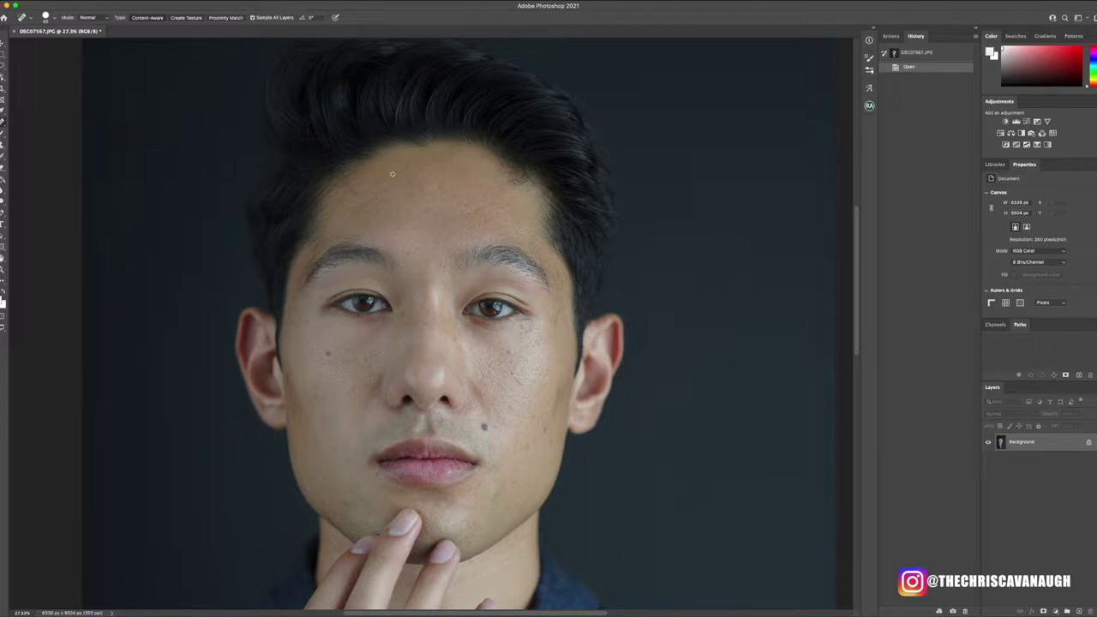
pyautogui.moveTo(374, 191)
pyautogui.mouseDown()
pyautogui.moveTo(354, 206)
pyautogui.moveTo(347, 180)
pyautogui.moveTo(356, 195)
pyautogui.mouseUp()
pyautogui.click(356, 178)
pyautogui.click(346, 183)
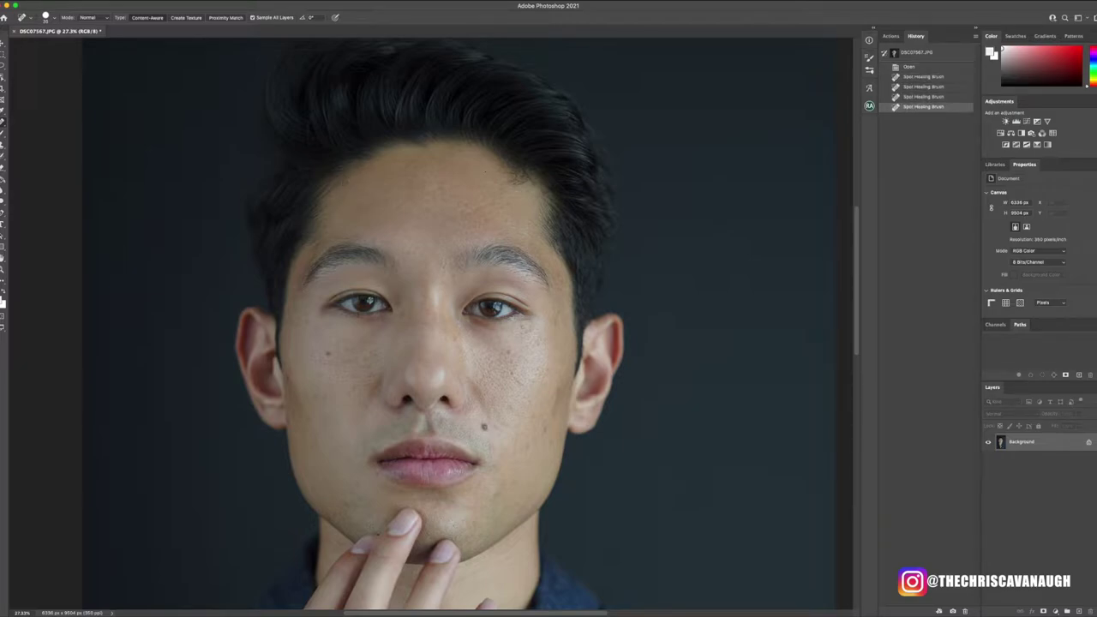
# Step: Heal the small marks and stray hairs on the forehead along the image-right hairline
pyautogui.click(507, 183)
pyautogui.click(505, 187)
pyautogui.click(507, 186)
pyautogui.click(513, 184)
pyautogui.click(495, 163)
pyautogui.click(501, 165)
pyautogui.click(504, 173)
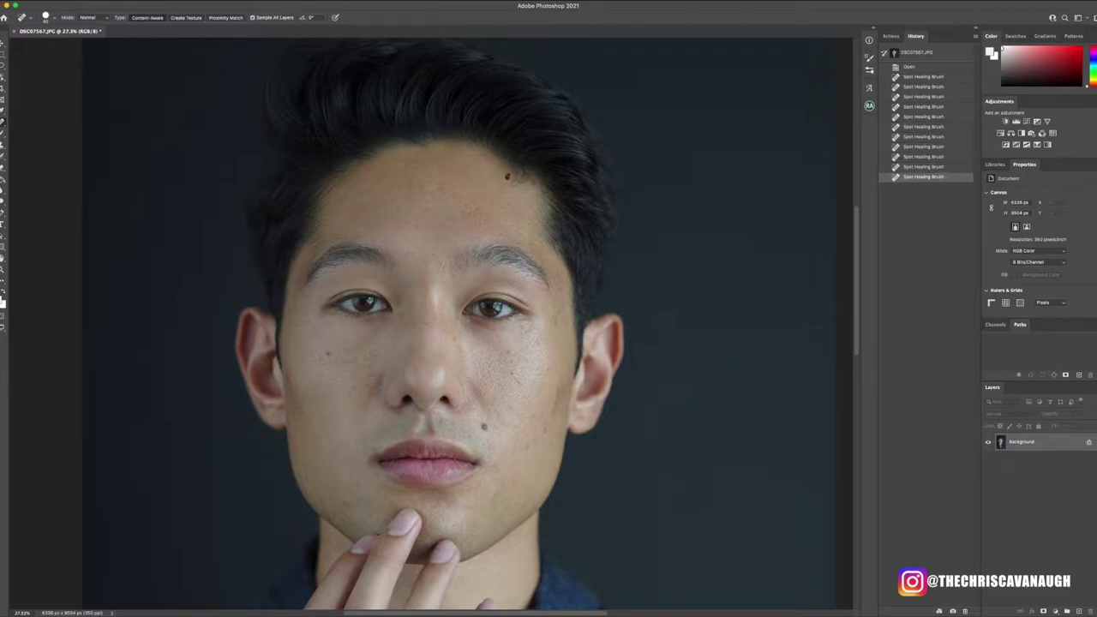
pyautogui.click(508, 178)
pyautogui.click(514, 182)
pyautogui.click(506, 173)
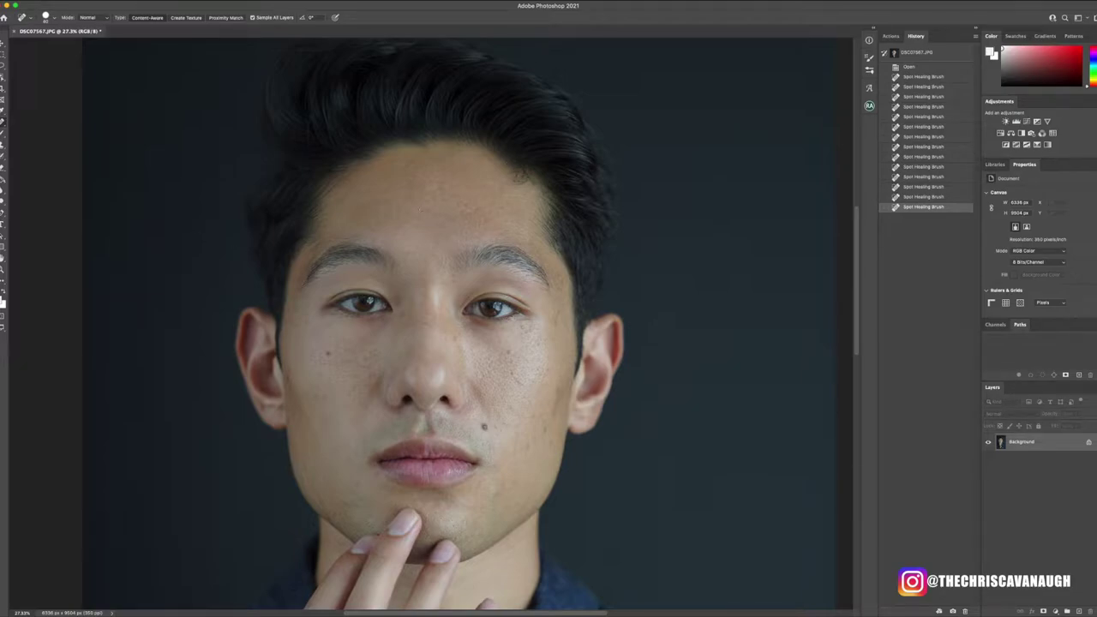
# Step: Heal the remaining marks across the upper forehead, near the image-left hairline and above the image-right eyebrow
pyautogui.moveTo(397, 177)
pyautogui.mouseDown()
pyautogui.moveTo(416, 161)
pyautogui.moveTo(346, 181)
pyautogui.moveTo(364, 168)
pyautogui.mouseUp()
pyautogui.click(343, 174)
pyautogui.moveTo(508, 205); pyautogui.dragTo(500, 214)
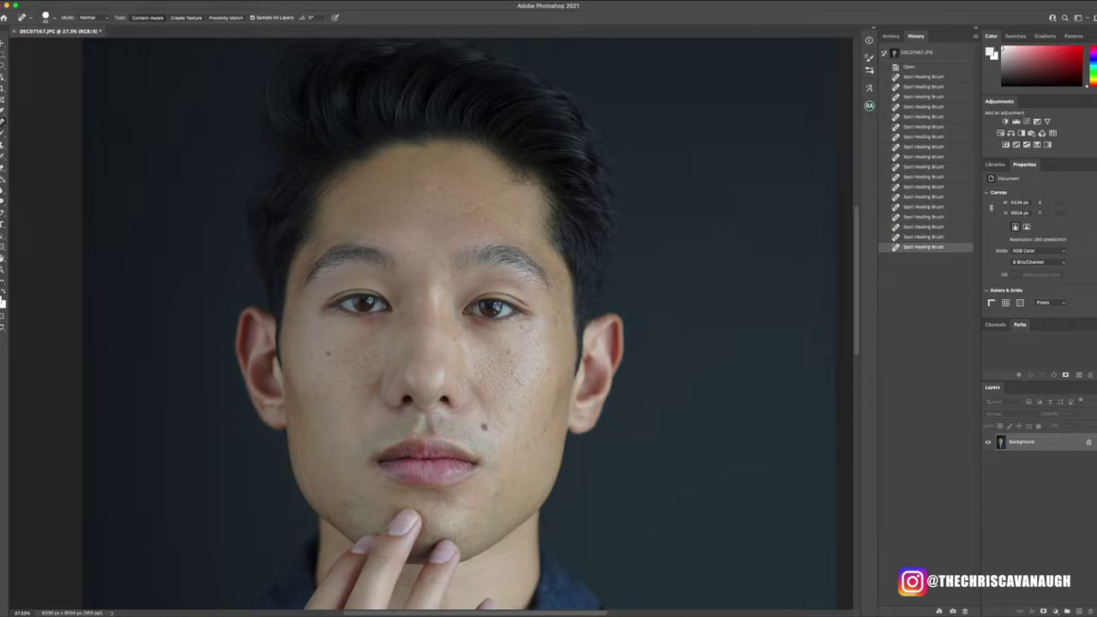
# Step: Remove the small mole on the image-left cheek and the spots beside the nose and under the image-right eye
pyautogui.moveTo(329, 353); pyautogui.dragTo(365, 338)
pyautogui.moveTo(425, 323)
pyautogui.mouseDown()
pyautogui.moveTo(454, 332)
pyautogui.moveTo(419, 359)
pyautogui.moveTo(469, 338)
pyautogui.moveTo(457, 341)
pyautogui.moveTo(497, 368)
pyautogui.moveTo(490, 382)
pyautogui.mouseUp()
pyautogui.moveTo(524, 327); pyautogui.dragTo(555, 302)
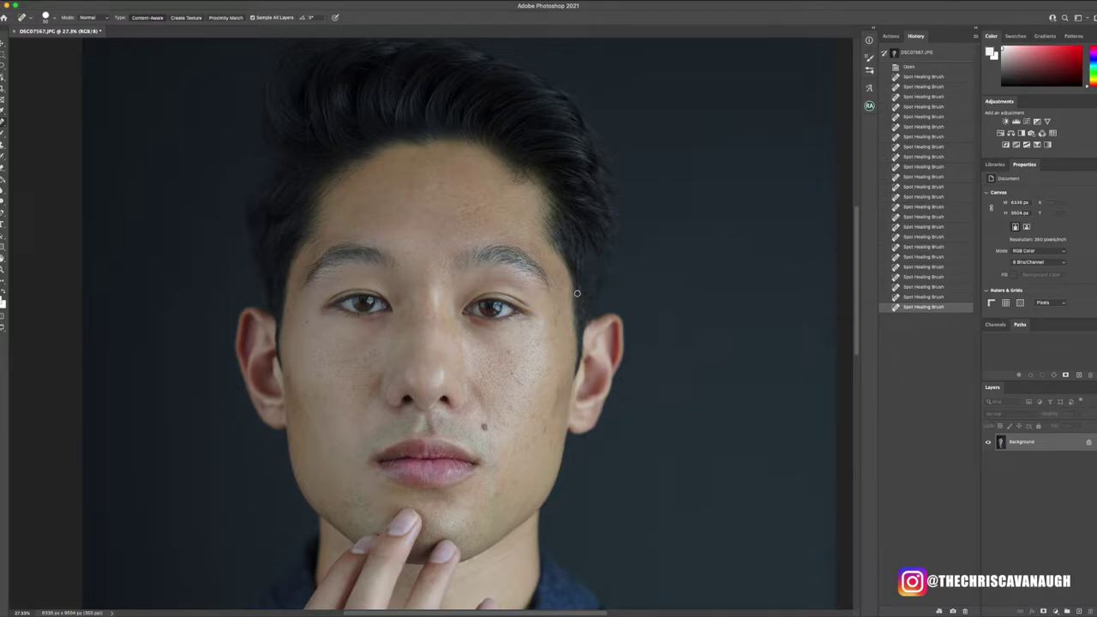
# Step: Heal the dark spots running down the middle of the image-right cheek
pyautogui.click(509, 353)
pyautogui.click(508, 353)
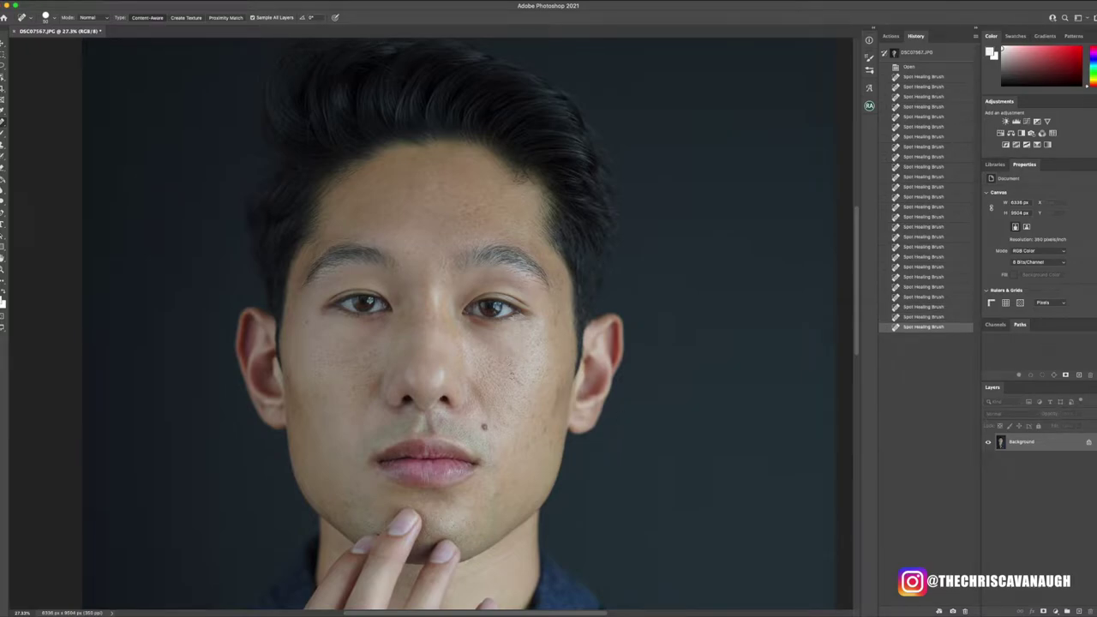
pyautogui.click(512, 370)
pyautogui.click(517, 379)
pyautogui.click(522, 385)
pyautogui.click(527, 446)
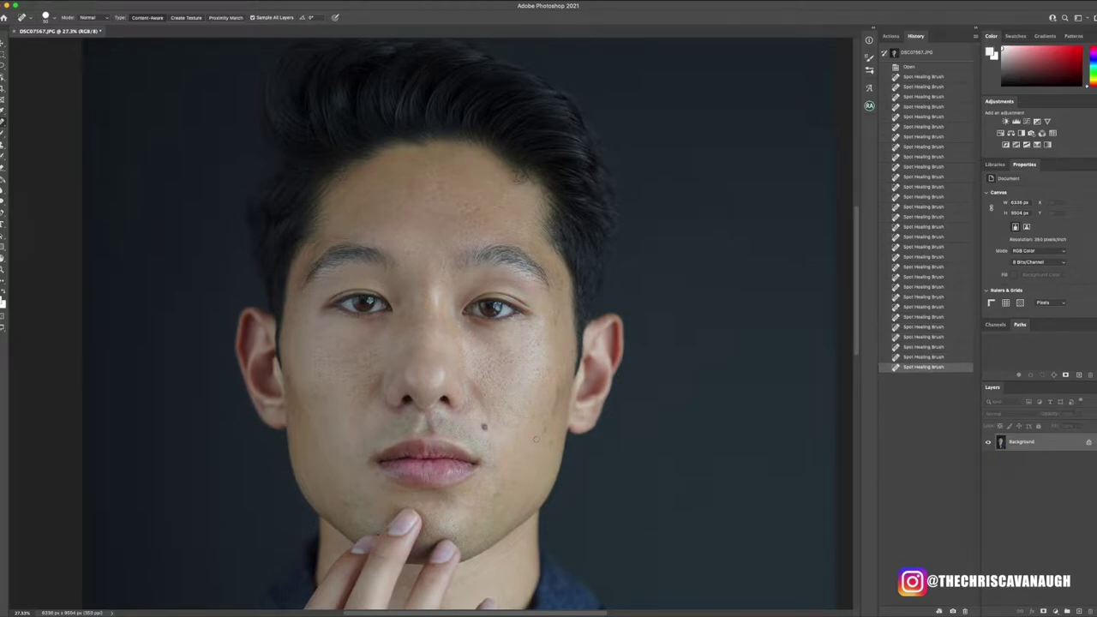
# Step: Heal the spots along the outer edge of the image-right cheek, level with the nose and mouth
pyautogui.click(543, 433)
pyautogui.click(552, 414)
pyautogui.click(558, 400)
pyautogui.click(558, 389)
pyautogui.click(556, 404)
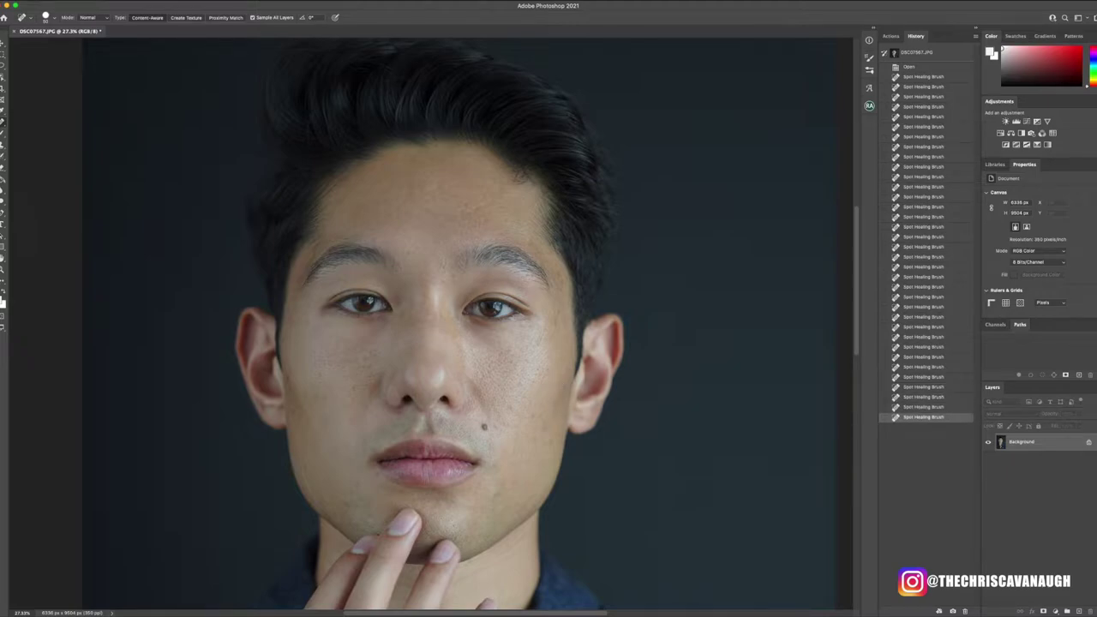
# Step: Heal the blemishes beside the outer corner of the image-right eye
pyautogui.click(557, 319)
pyautogui.click(550, 331)
pyautogui.click(552, 311)
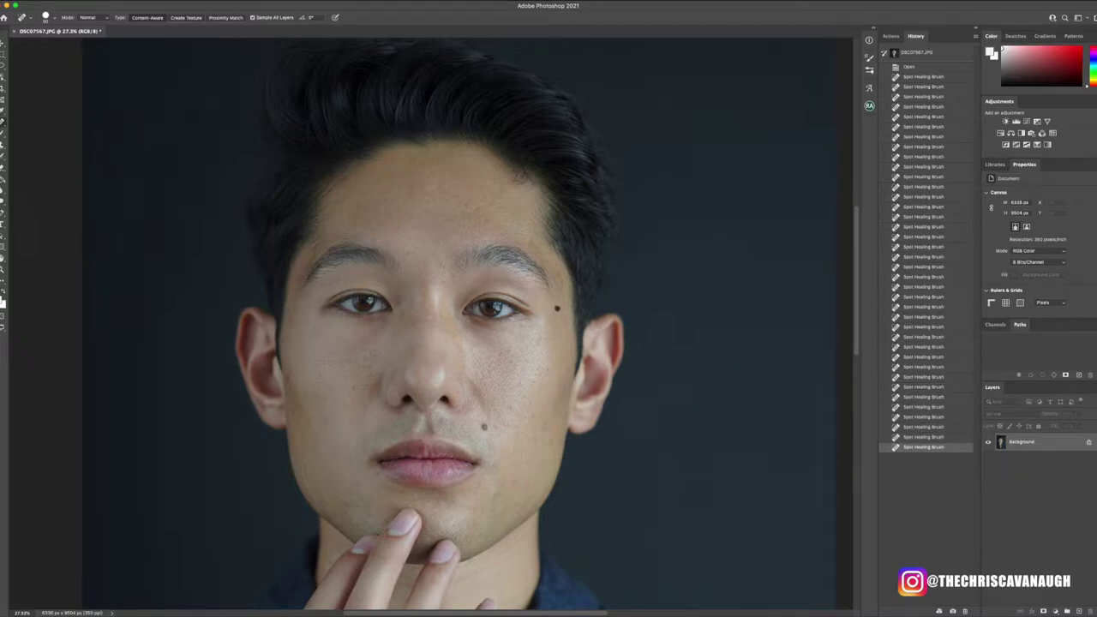
pyautogui.click(556, 309)
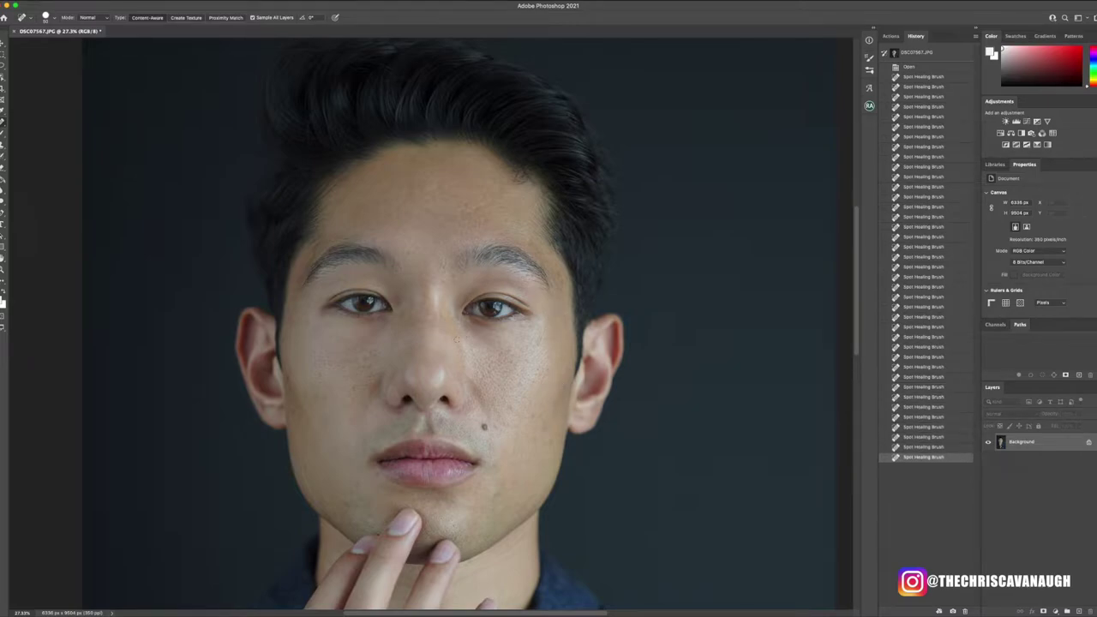
# Step: Heal the spots on the lower image-right cheek and along the jaw beside the mouth
pyautogui.click(549, 430)
pyautogui.click(550, 442)
pyautogui.click(545, 444)
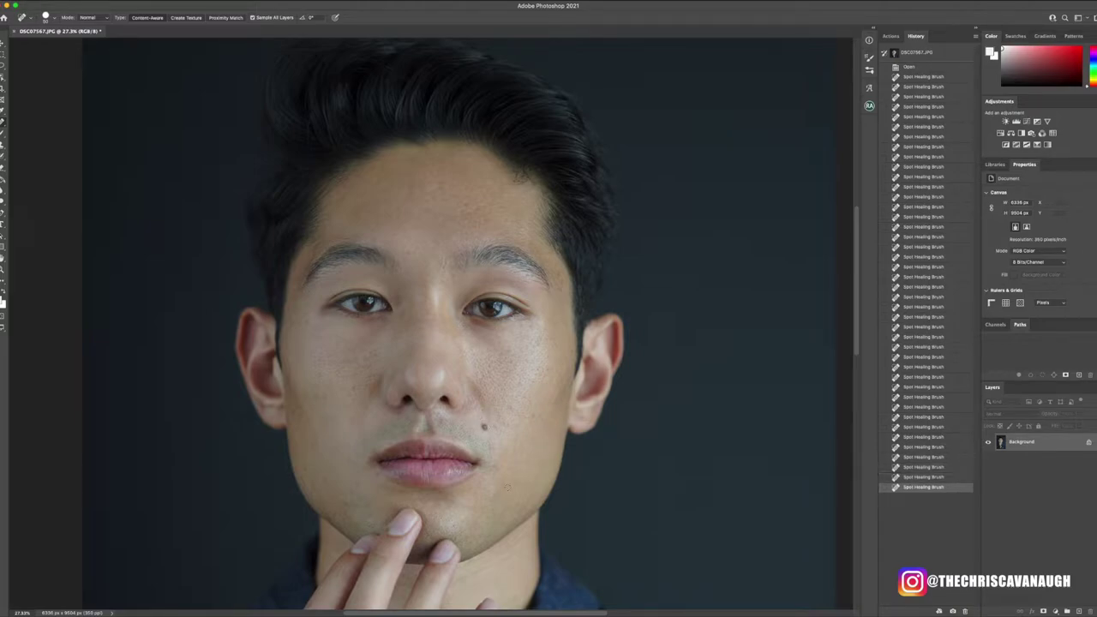
pyautogui.click(503, 491)
pyautogui.click(502, 485)
pyautogui.click(515, 482)
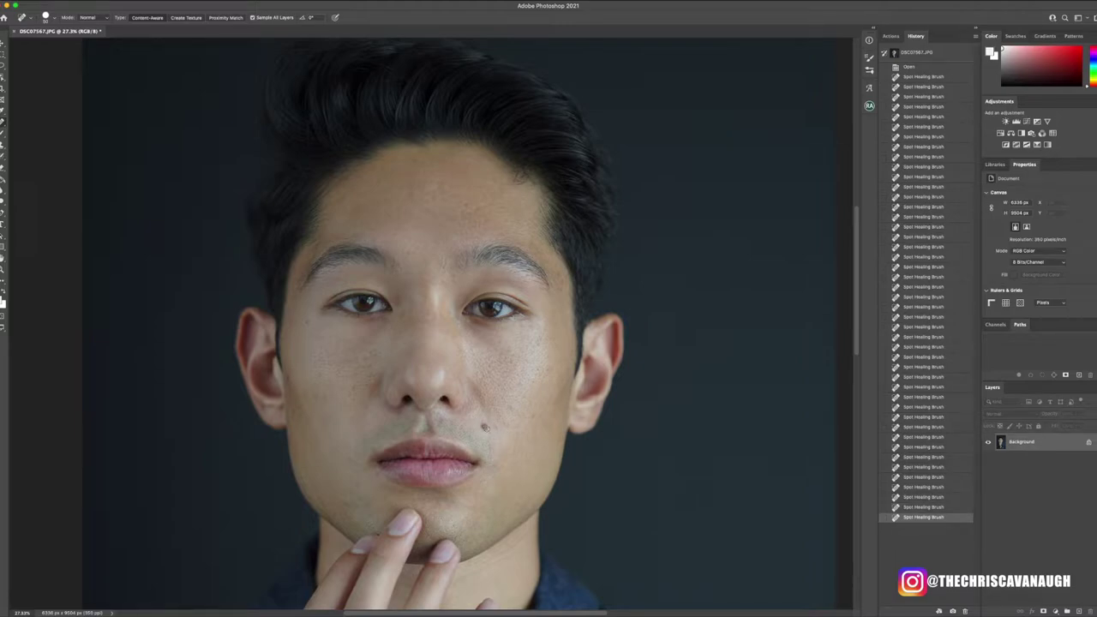
# Step: Heal the small blemishes around the nostrils and on the image-left side of the chin
pyautogui.click(412, 407)
pyautogui.click(445, 399)
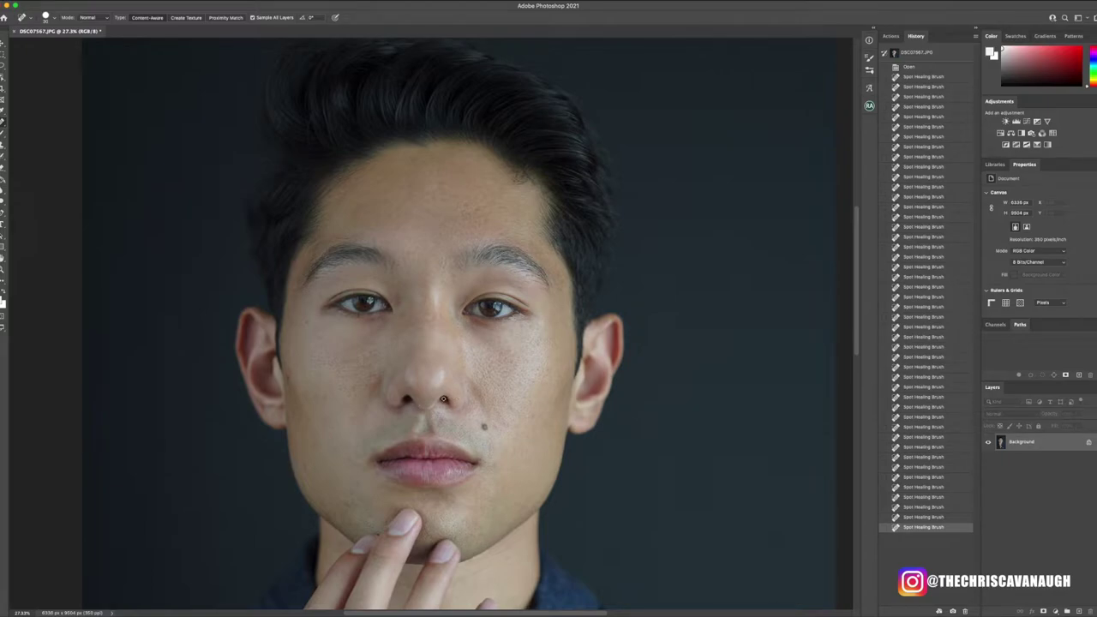
pyautogui.click(347, 502)
pyautogui.click(367, 506)
pyautogui.click(378, 482)
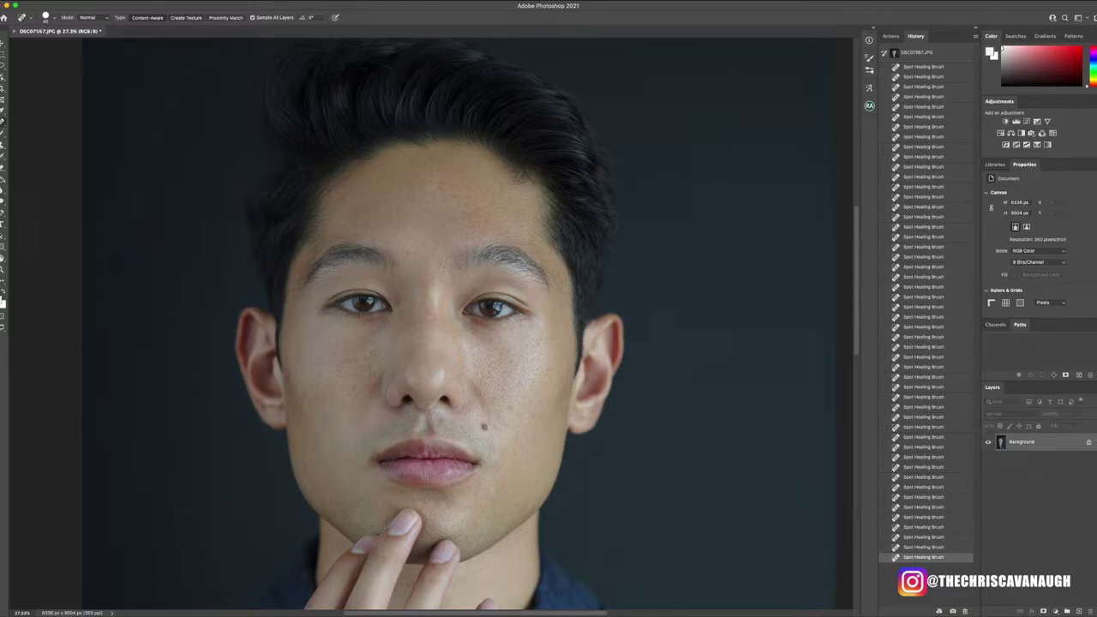
# Step: Heal the leftover spots below the image-left eye, between the eyebrows, and on the image-right cheek and temple
pyautogui.click(315, 334)
pyautogui.click(324, 322)
pyautogui.click(454, 275)
pyautogui.click(454, 282)
pyautogui.click(502, 425)
pyautogui.click(541, 334)
pyautogui.click(547, 370)
pyautogui.moveTo(550, 329); pyautogui.dragTo(565, 355)
pyautogui.click(558, 268)
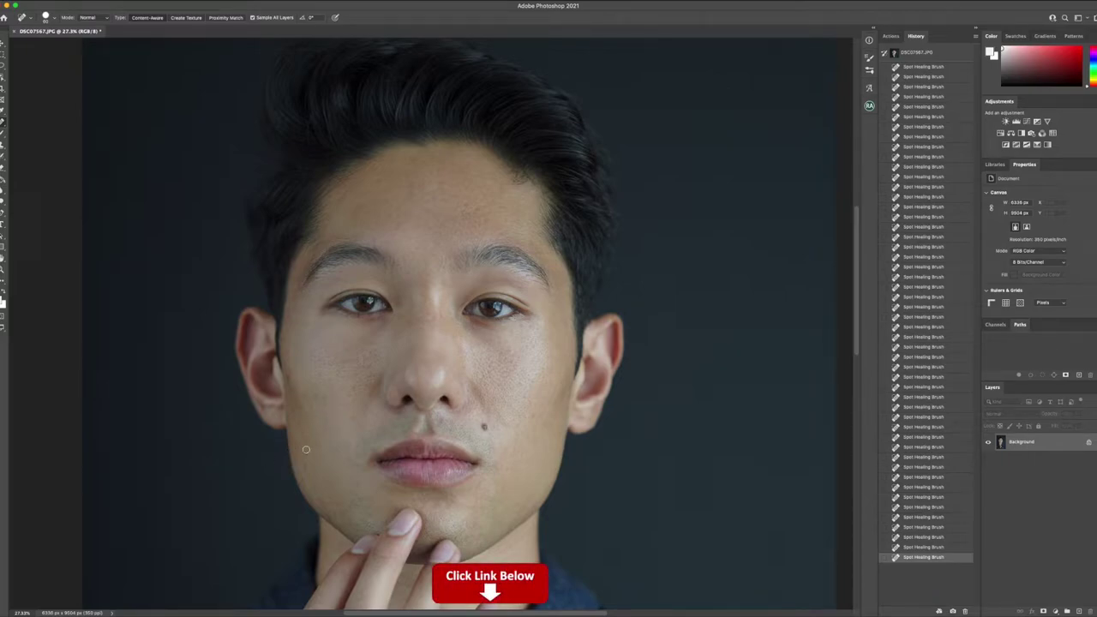
# Step: Heal the remaining marks along the outer image-left cheek and compare the retouching with the original photo
pyautogui.moveTo(306, 444)
pyautogui.mouseDown()
pyautogui.moveTo(293, 412)
pyautogui.moveTo(309, 424)
pyautogui.moveTo(302, 379)
pyautogui.mouseUp()
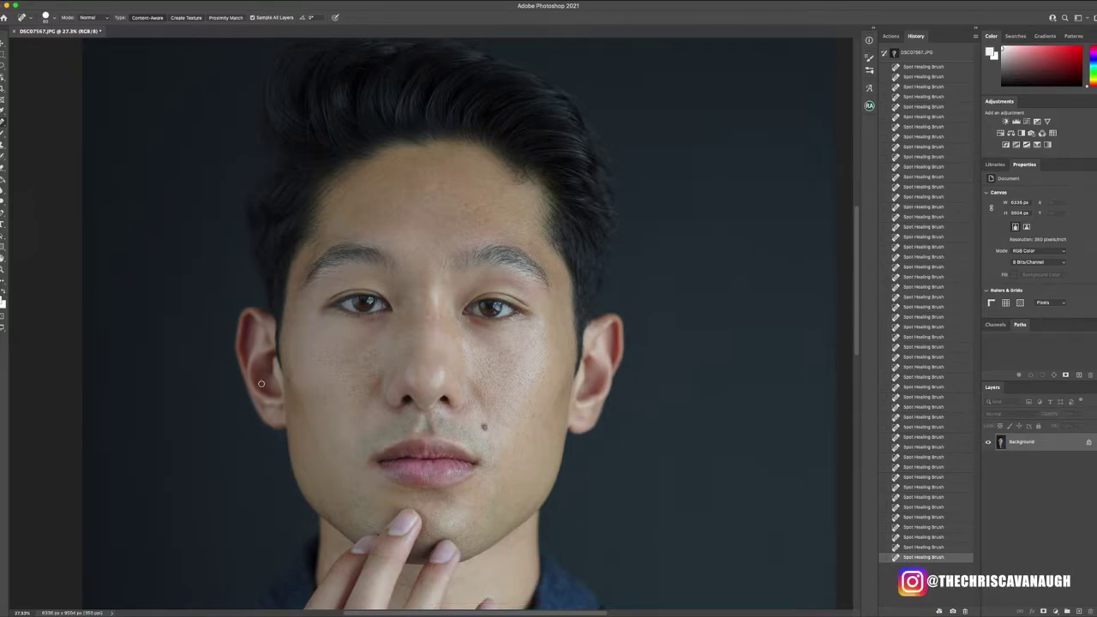
pyautogui.moveTo(288, 369); pyautogui.dragTo(290, 384)
pyautogui.click(302, 399)
pyautogui.click(919, 57)
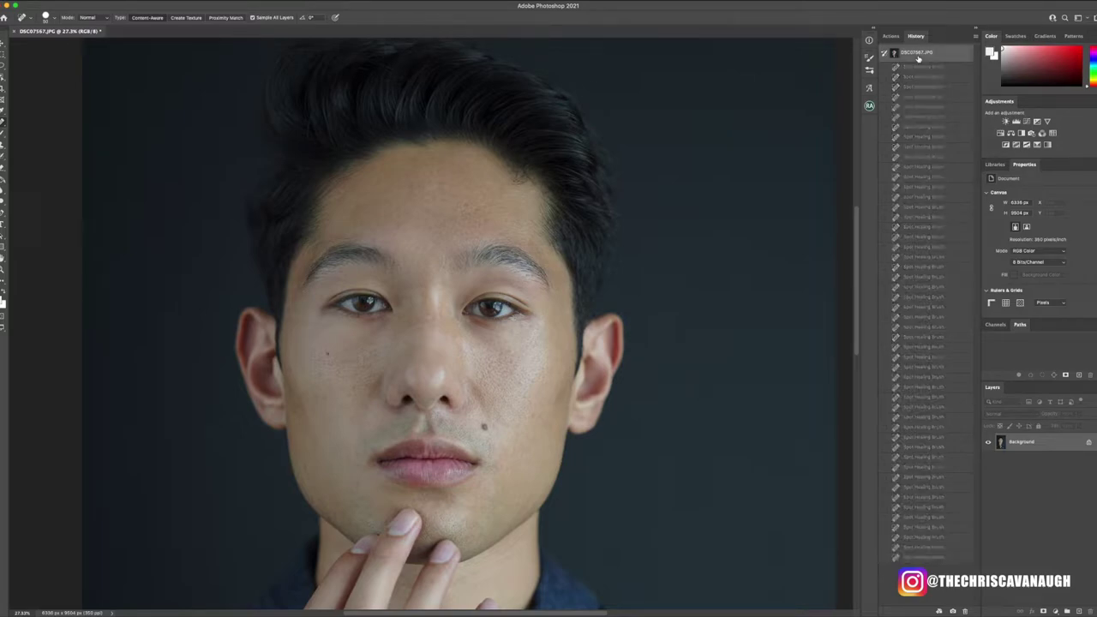
pyautogui.click(930, 556)
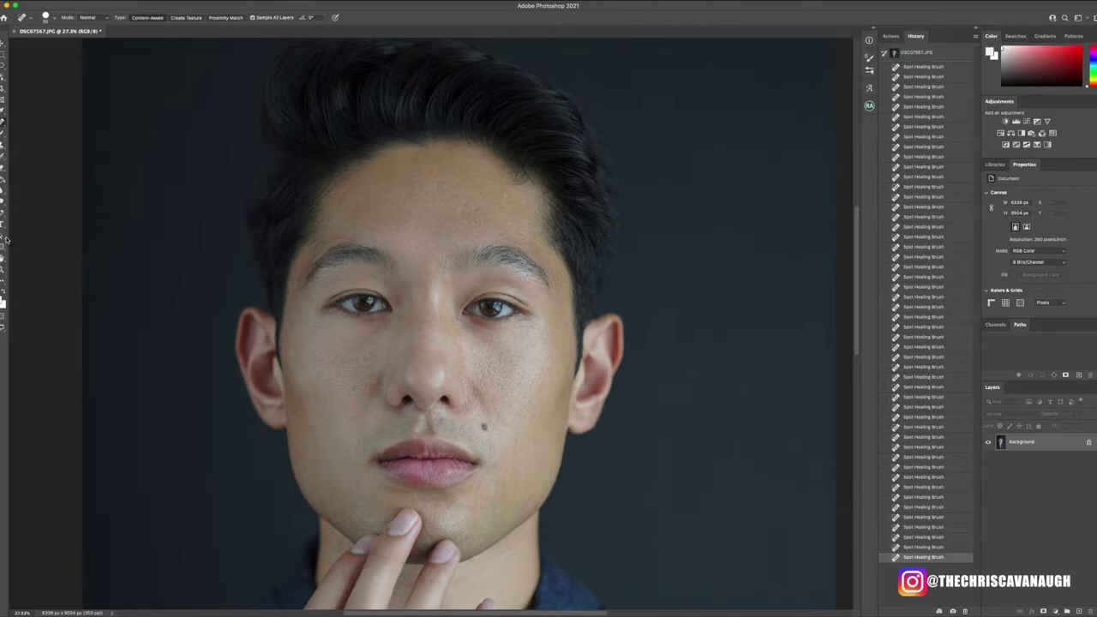
# Step: Lighten the shadow beside the image-left nostril with the Dodge tool at Midtones range and 41% exposure
pyautogui.click(3, 202)
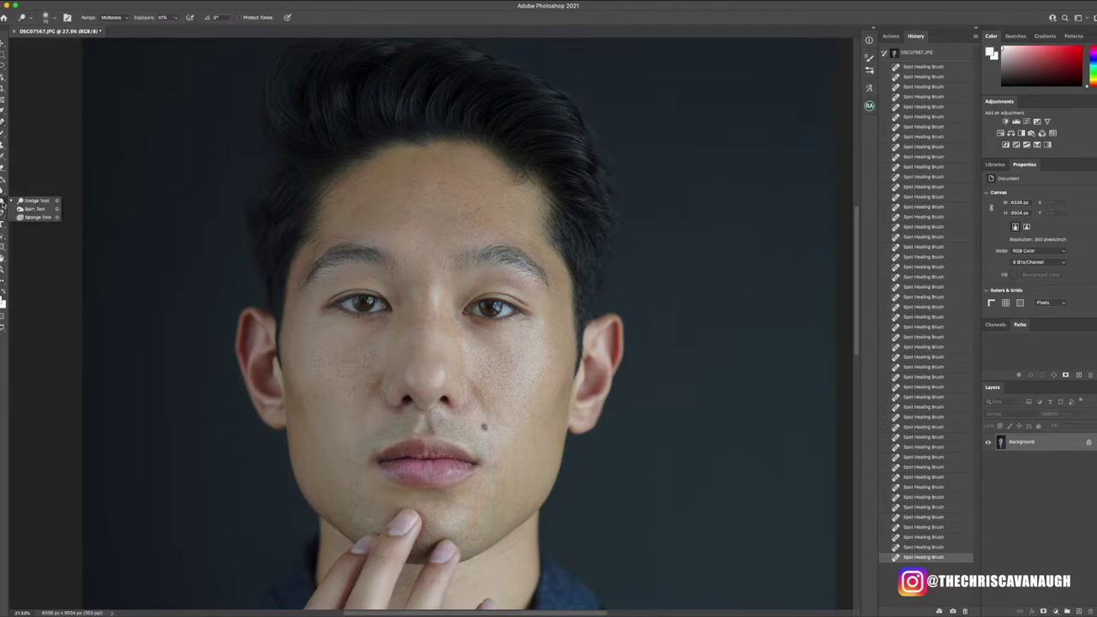
pyautogui.click(33, 200)
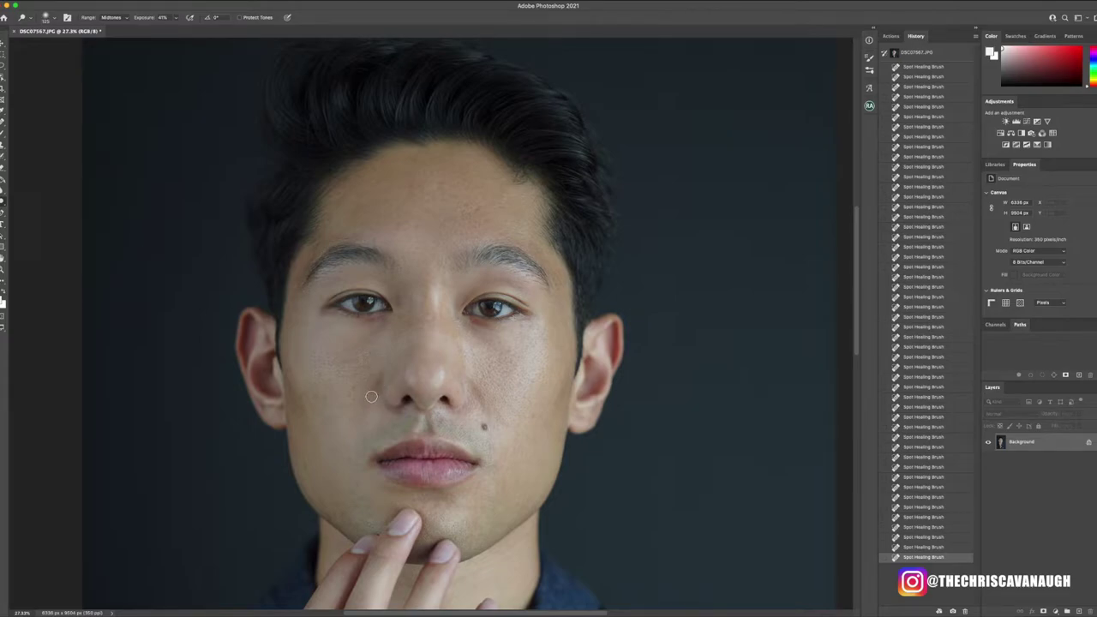
pyautogui.moveTo(378, 379); pyautogui.dragTo(372, 393)
pyautogui.moveTo(377, 382); pyautogui.dragTo(404, 392)
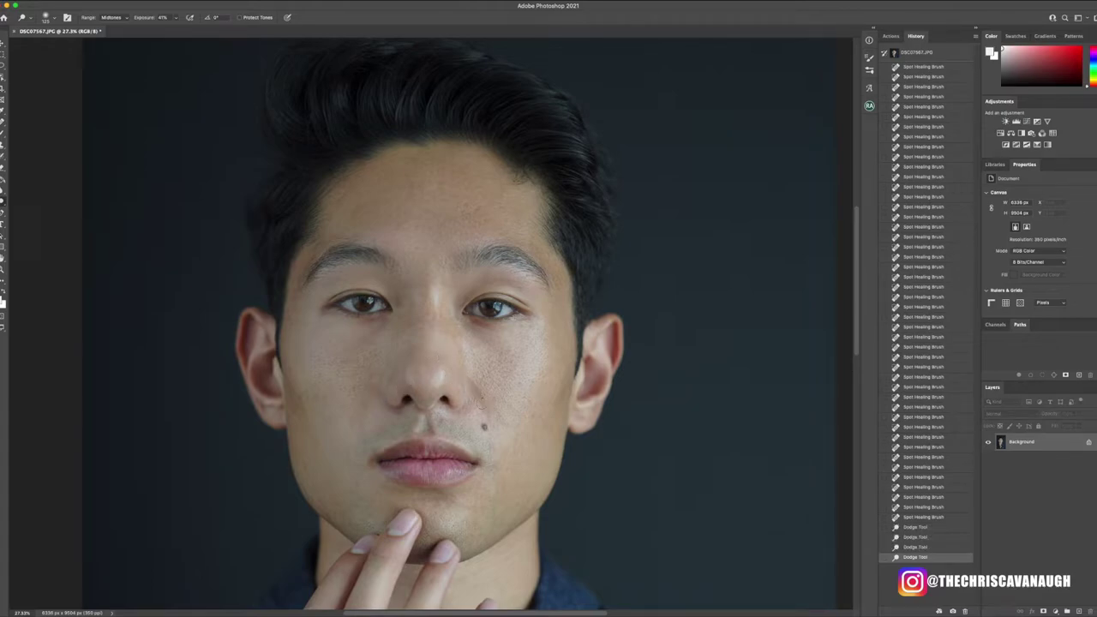
# Step: Dodge the shadows beside the image-right side of the nose and up the cheek below the eye
pyautogui.moveTo(424, 396); pyautogui.dragTo(475, 390)
pyautogui.moveTo(477, 394); pyautogui.dragTo(490, 367)
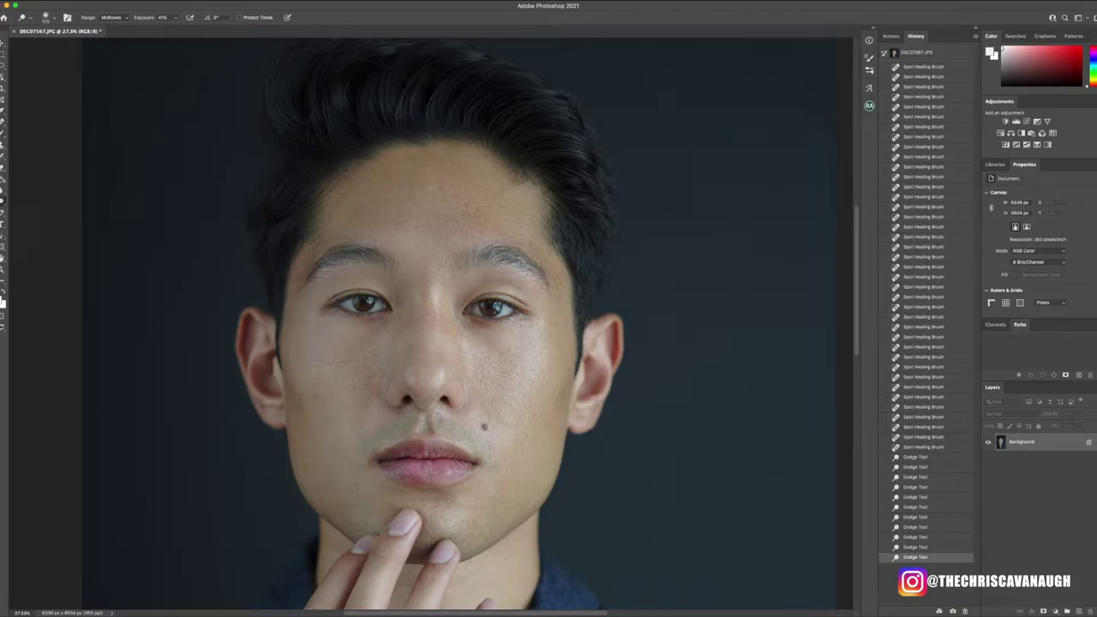
pyautogui.moveTo(501, 348); pyautogui.dragTo(505, 339)
# Step: Dodge the image-left cheek and side of the nose with a 200 px brush, and step back the last three strokes
pyautogui.moveTo(370, 329)
pyautogui.mouseDown()
pyautogui.moveTo(400, 333)
pyautogui.moveTo(330, 354)
pyautogui.moveTo(374, 371)
pyautogui.moveTo(375, 392)
pyautogui.moveTo(379, 373)
pyautogui.moveTo(374, 396)
pyautogui.moveTo(364, 403)
pyautogui.moveTo(370, 387)
pyautogui.moveTo(360, 417)
pyautogui.mouseUp()
pyautogui.moveTo(404, 365); pyautogui.dragTo(410, 377)
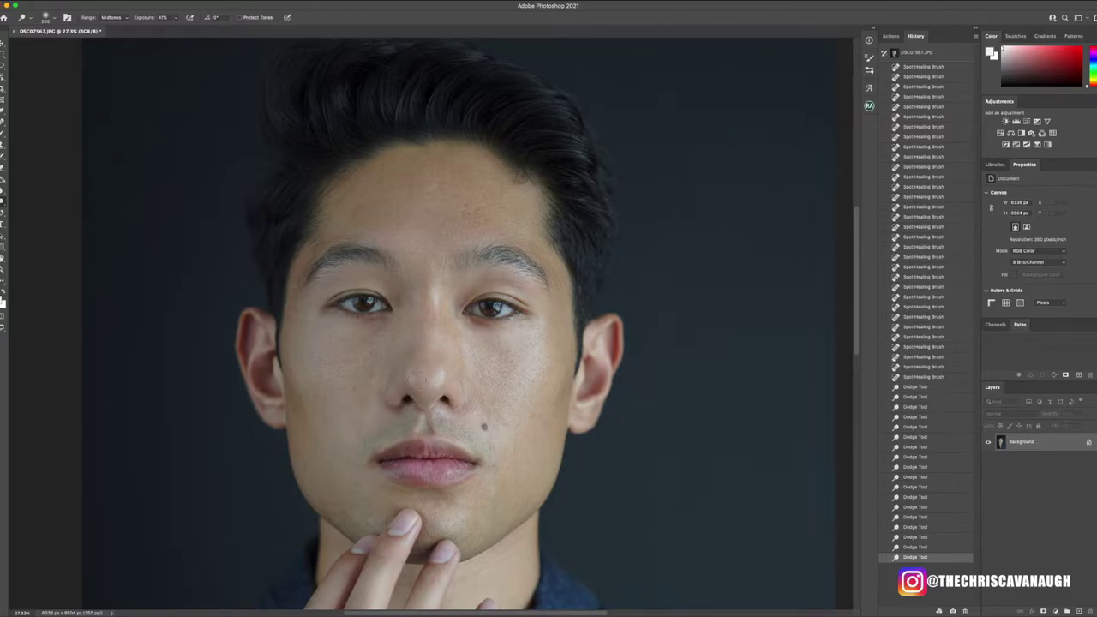
pyautogui.click(915, 527)
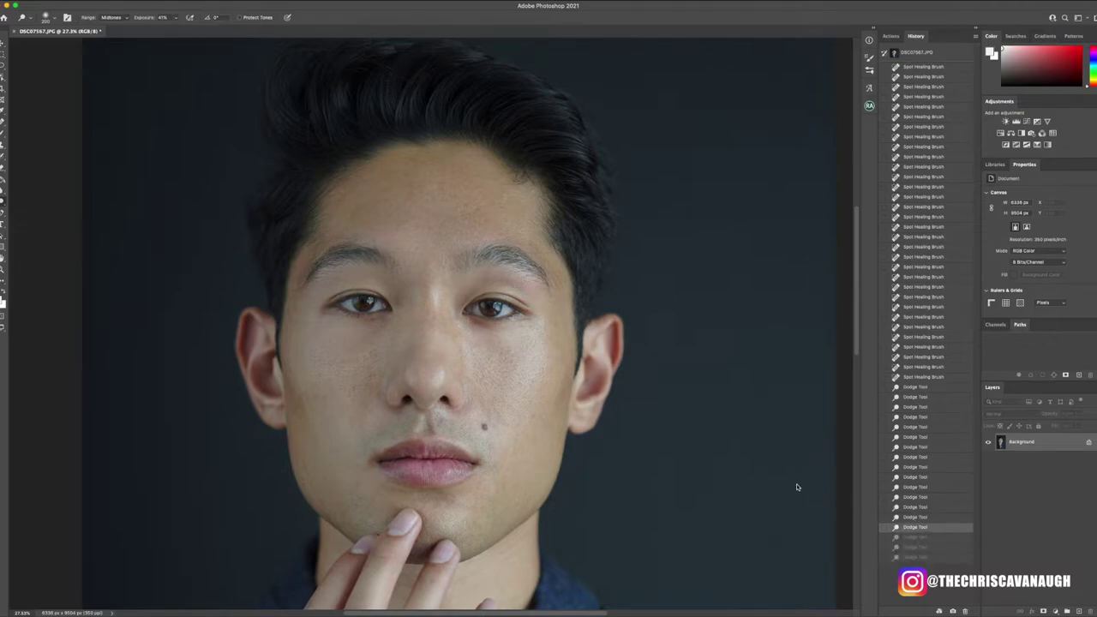
# Step: Enable Protect Tones for the Dodge tool, and test a stroke on the image-left cheek, reverting it through the history
pyautogui.click(240, 17)
pyautogui.click(360, 408)
pyautogui.click(921, 526)
pyautogui.click(922, 506)
pyautogui.click(932, 526)
# Step: Set the Dodge exposure to 17% and lighten the image-left nose fold and the upper lip
pyautogui.click(176, 17)
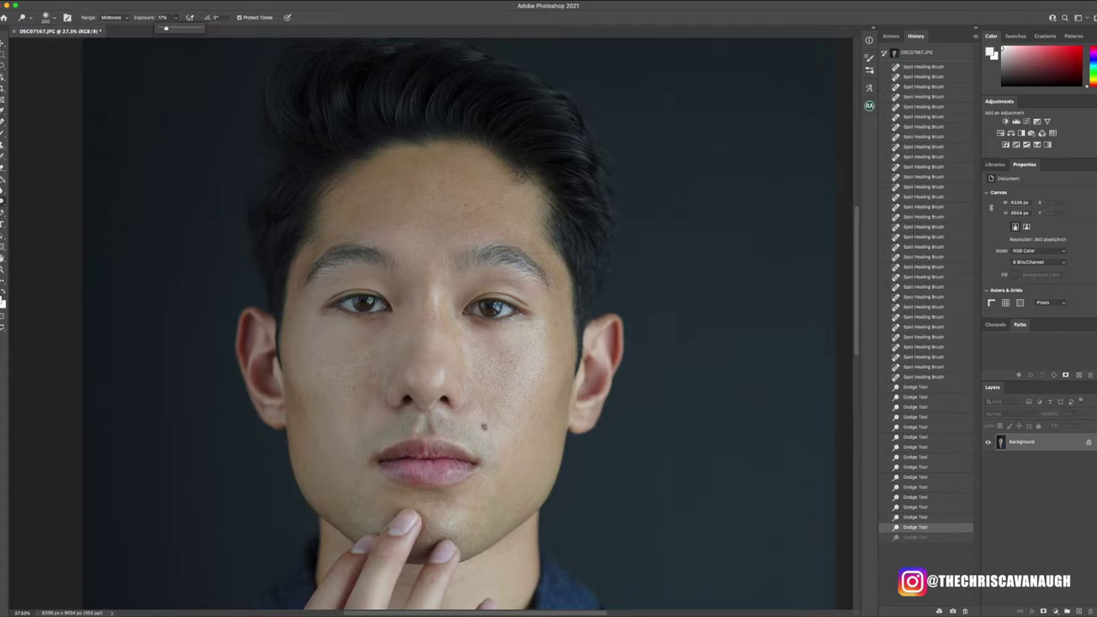
pyautogui.click(371, 393)
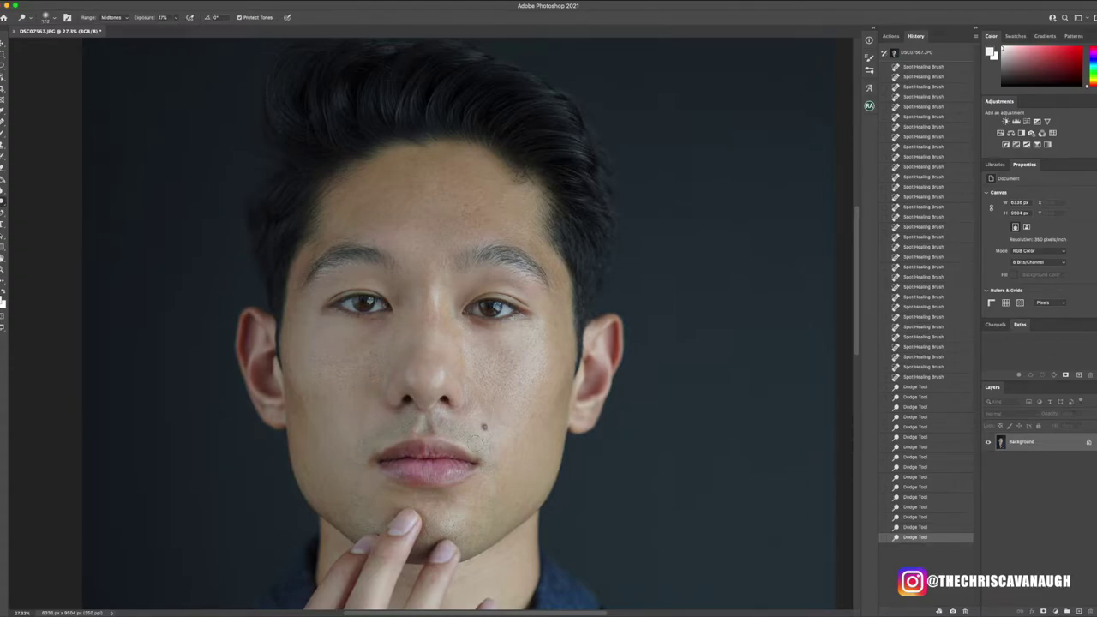
pyautogui.click(386, 459)
pyautogui.moveTo(402, 451); pyautogui.dragTo(435, 449)
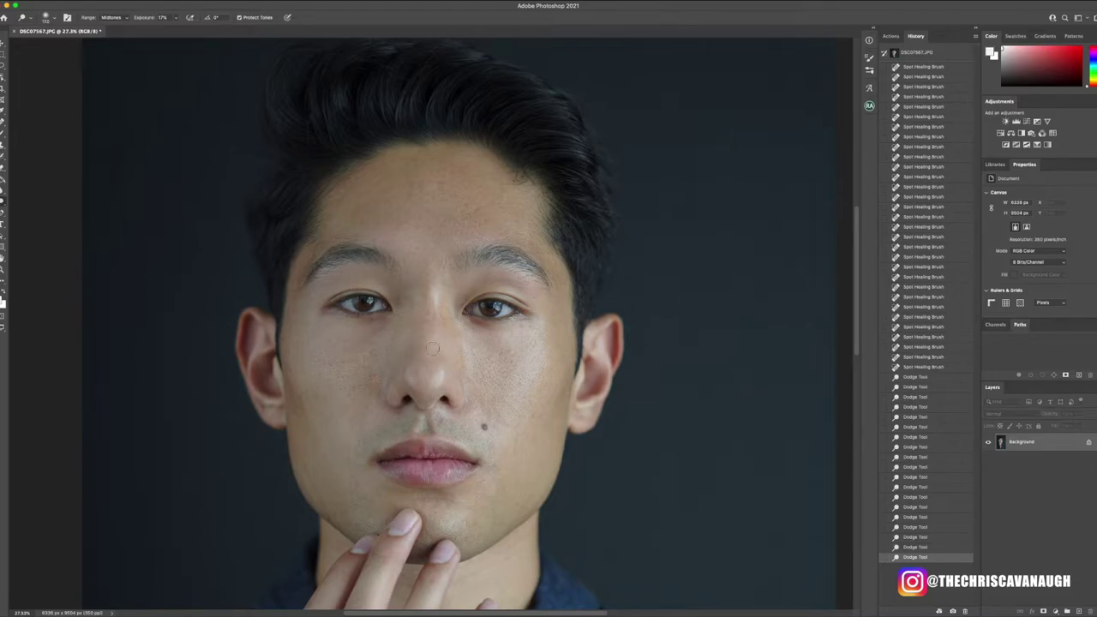
# Step: Dodge the bridge of the nose up to between the eyebrows, and turn off Protect Tones
pyautogui.moveTo(430, 334); pyautogui.dragTo(432, 276)
pyautogui.click(904, 547)
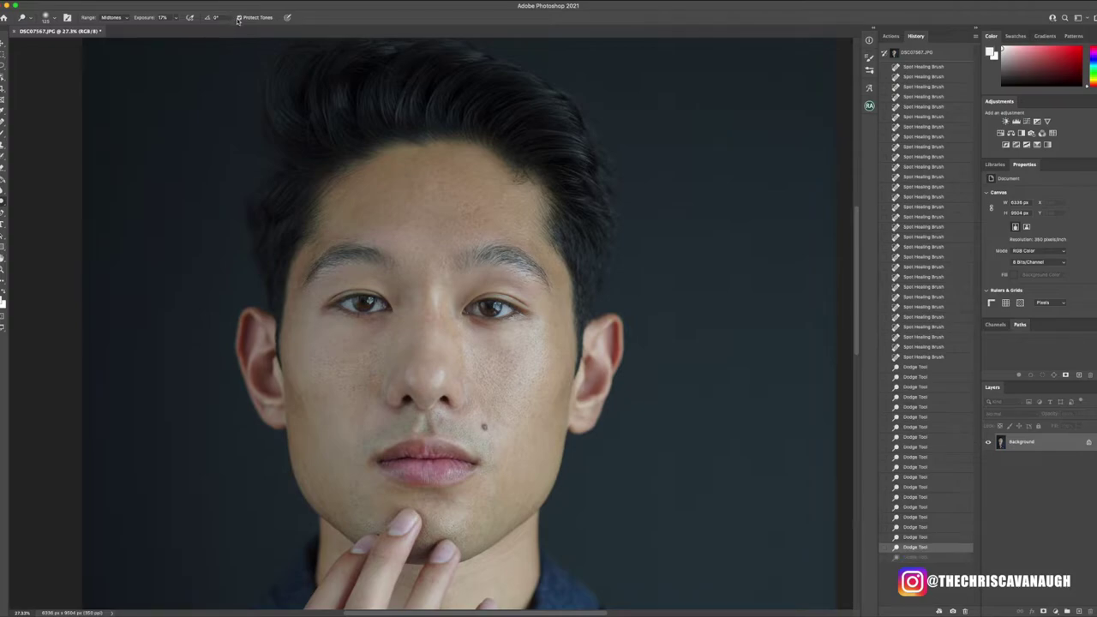
pyautogui.hotkey('ctrl', 'shift', 'z')
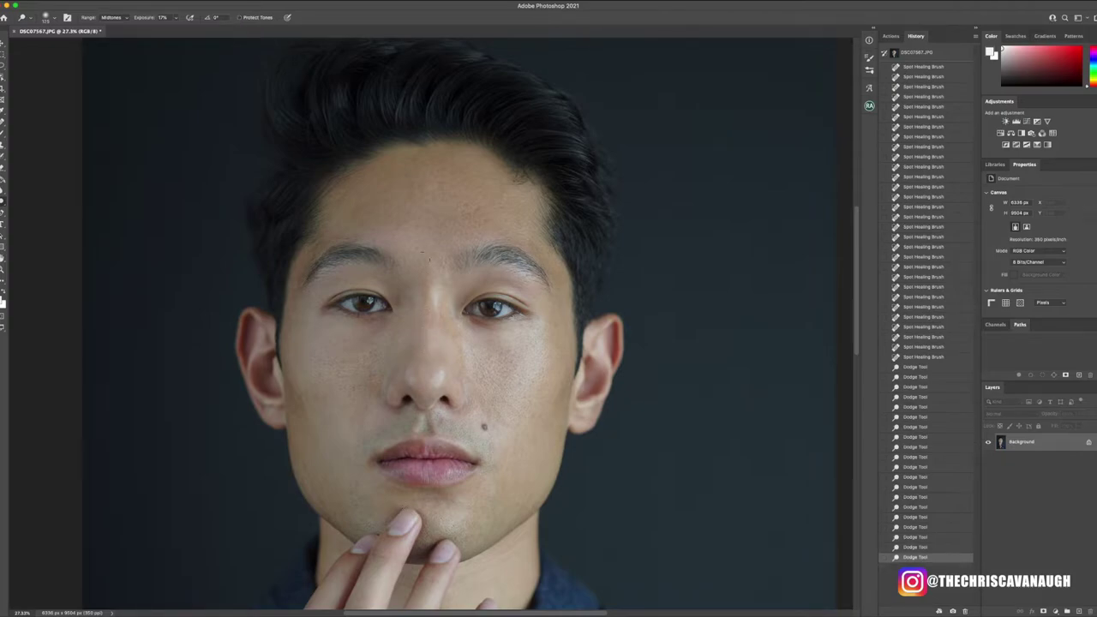
# Step: Dodge around the image-right eye and temple, and lighten the forehead with a 500 px brush
pyautogui.click(477, 296)
pyautogui.click(571, 214)
pyautogui.press(']')
pyautogui.press(']')
pyautogui.moveTo(311, 137)
pyautogui.mouseDown()
pyautogui.moveTo(314, 77)
pyautogui.moveTo(378, 118)
pyautogui.moveTo(377, 66)
pyautogui.moveTo(428, 97)
pyautogui.moveTo(526, 115)
pyautogui.moveTo(480, 110)
pyautogui.moveTo(526, 140)
pyautogui.moveTo(478, 80)
pyautogui.moveTo(565, 146)
pyautogui.mouseUp()
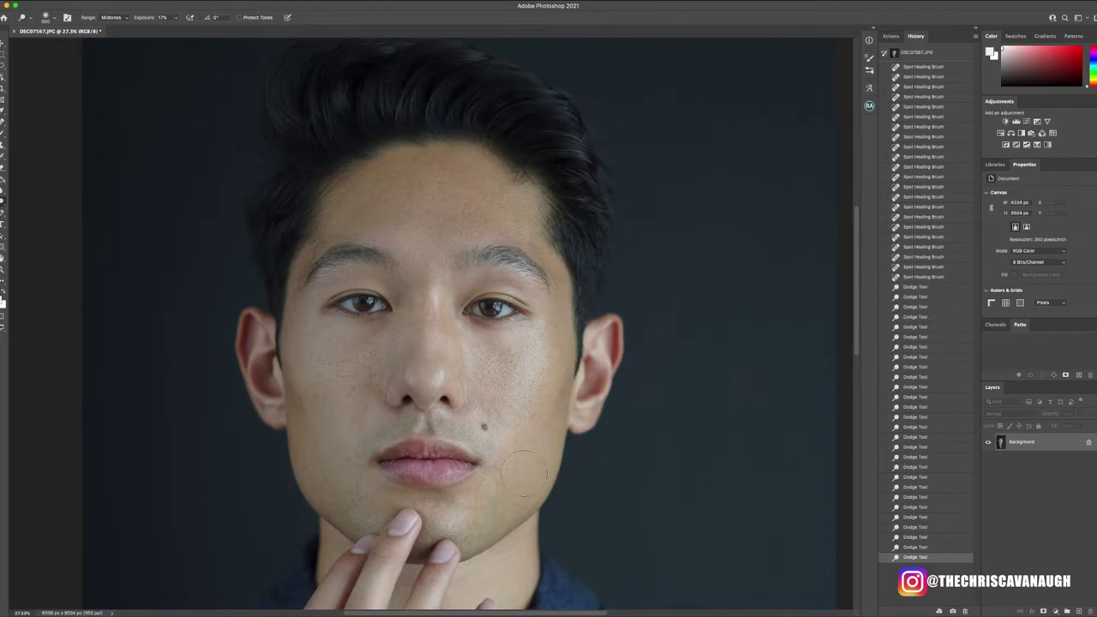
# Step: Dodge the shadows on the chin, below the lower lip and around both mouth corners
pyautogui.click(447, 511)
pyautogui.click(446, 511)
pyautogui.click(385, 485)
pyautogui.click(374, 460)
pyautogui.click(374, 459)
pyautogui.click(377, 459)
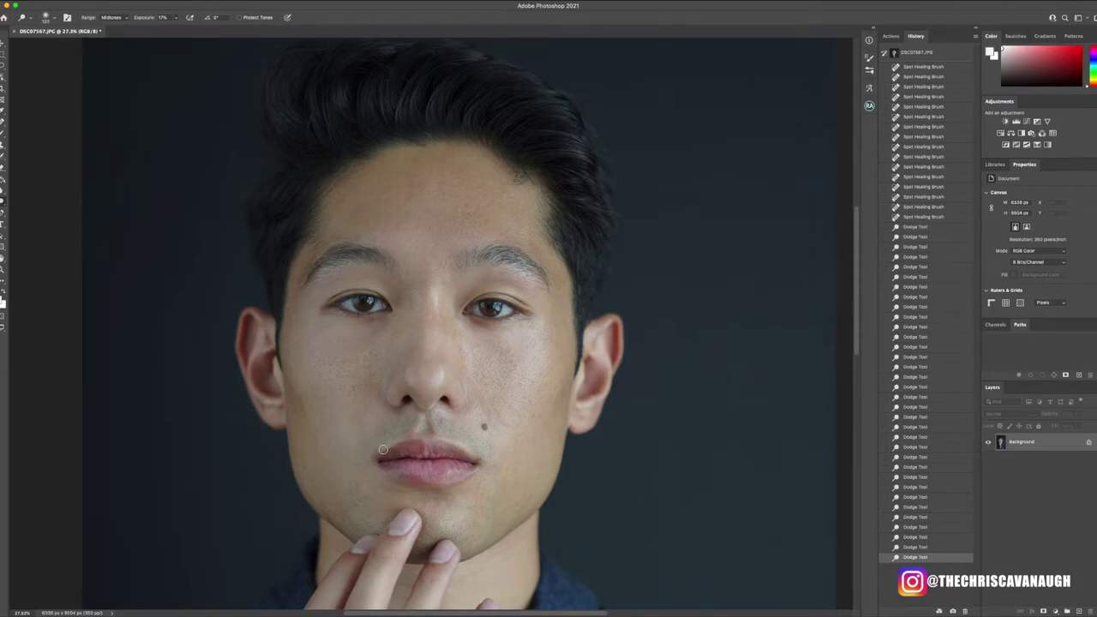
pyautogui.click(487, 467)
pyautogui.click(377, 458)
pyautogui.click(374, 461)
pyautogui.click(436, 494)
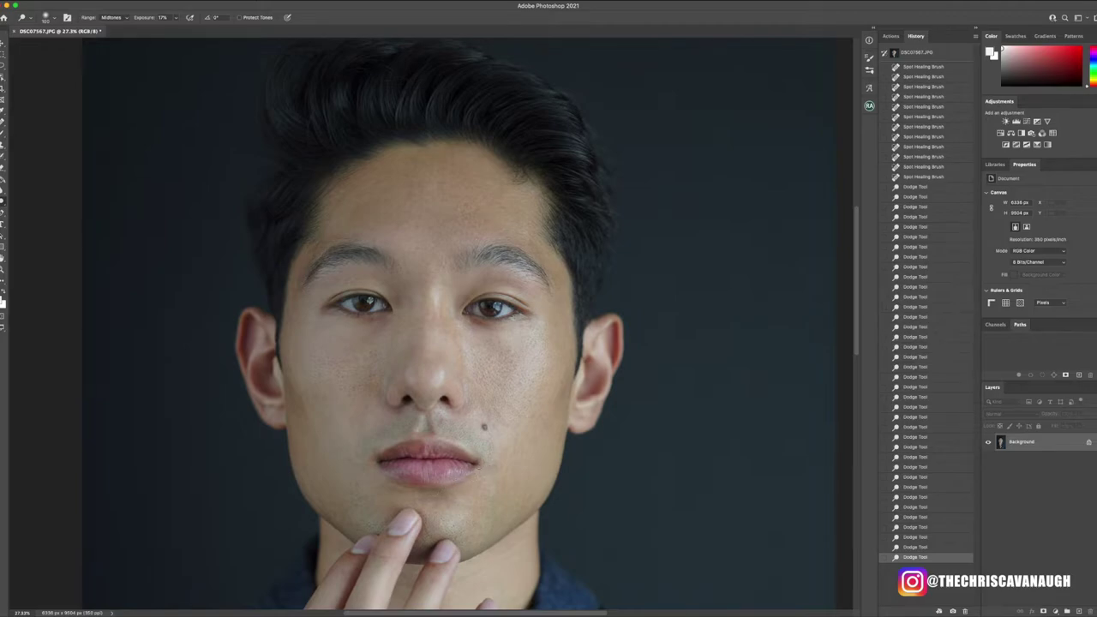
# Step: Lower the Dodge exposure and lighten the crease beside the image-left nostril
pyautogui.click(396, 408)
pyautogui.click(174, 17)
pyautogui.moveTo(175, 28); pyautogui.dragTo(170, 28)
pyautogui.click(398, 410)
# Step: Patch the skin beside the image-left nostril with the Patch tool, deselect, and compare the retouch with the original history snapshot
pyautogui.rightClick(4, 122)
pyautogui.click(38, 139)
pyautogui.moveTo(407, 412)
pyautogui.mouseDown()
pyautogui.moveTo(392, 412)
pyautogui.moveTo(419, 410)
pyautogui.mouseUp()
pyautogui.hotkey('ctrl', 'd')
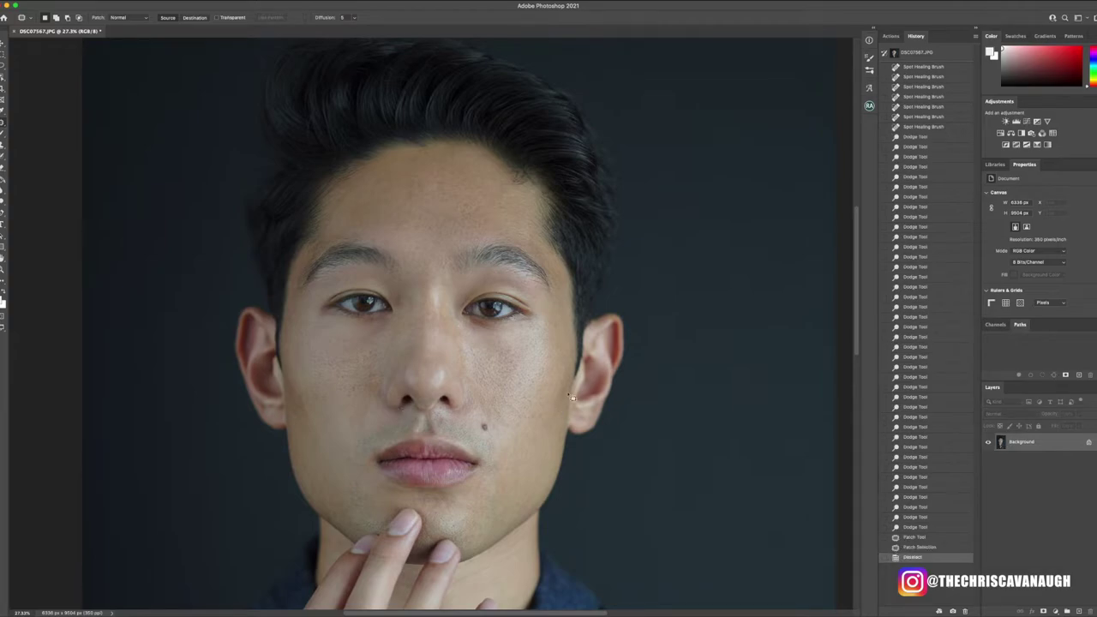
pyautogui.click(936, 54)
pyautogui.click(931, 558)
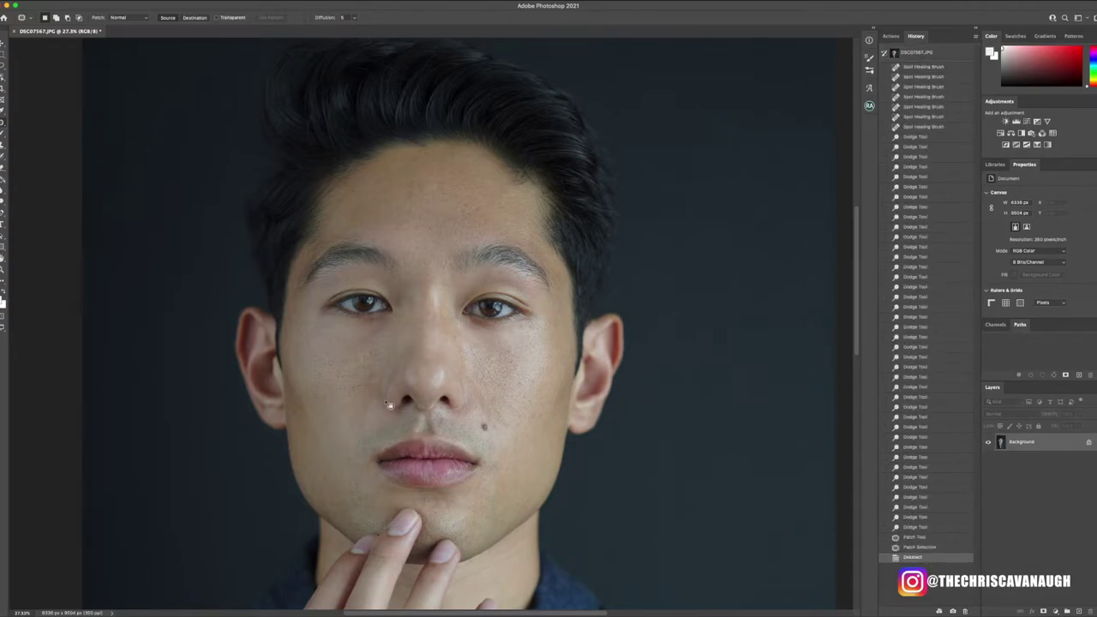
# Step: Run the Advance Frequency Separation action with a Gaussian Blur radius of 4.7 pixels
pyautogui.click(889, 36)
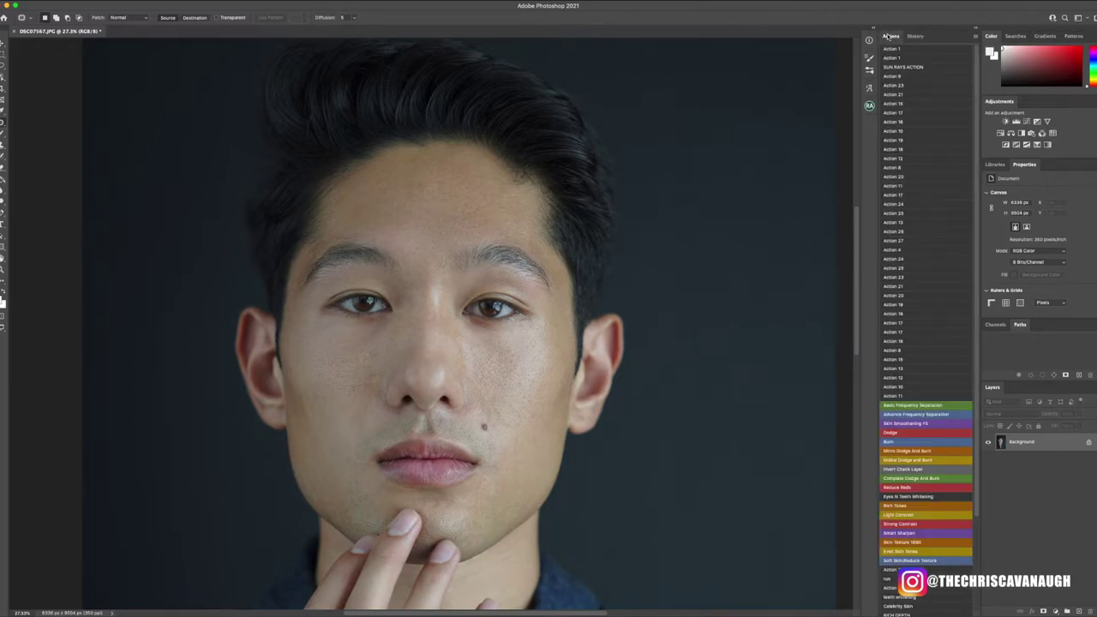
pyautogui.click(912, 415)
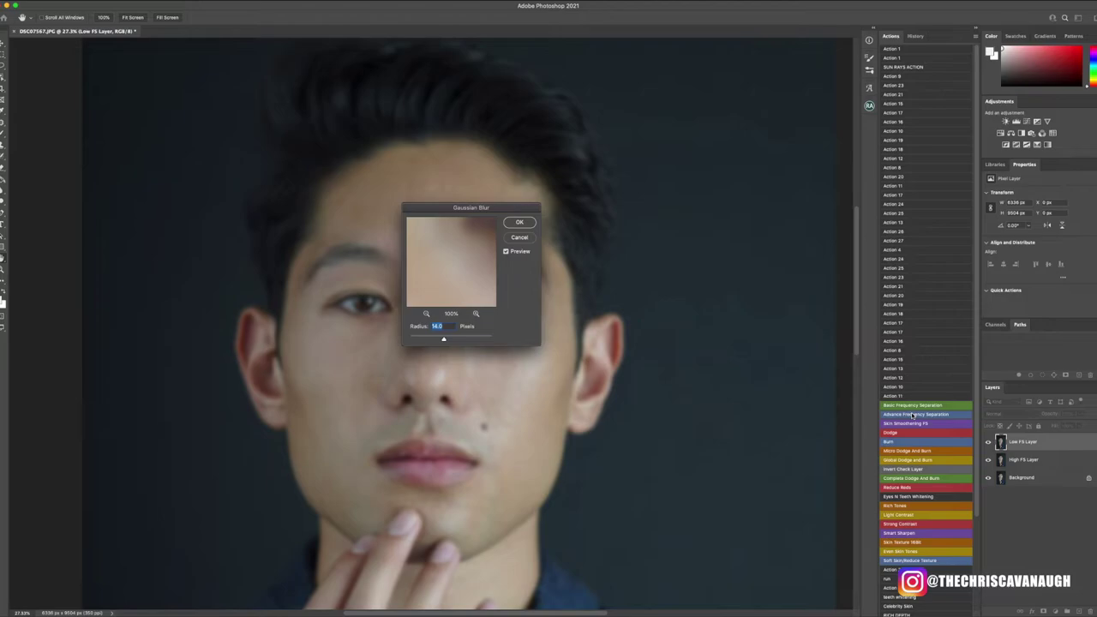
pyautogui.moveTo(443, 340); pyautogui.dragTo(430, 339)
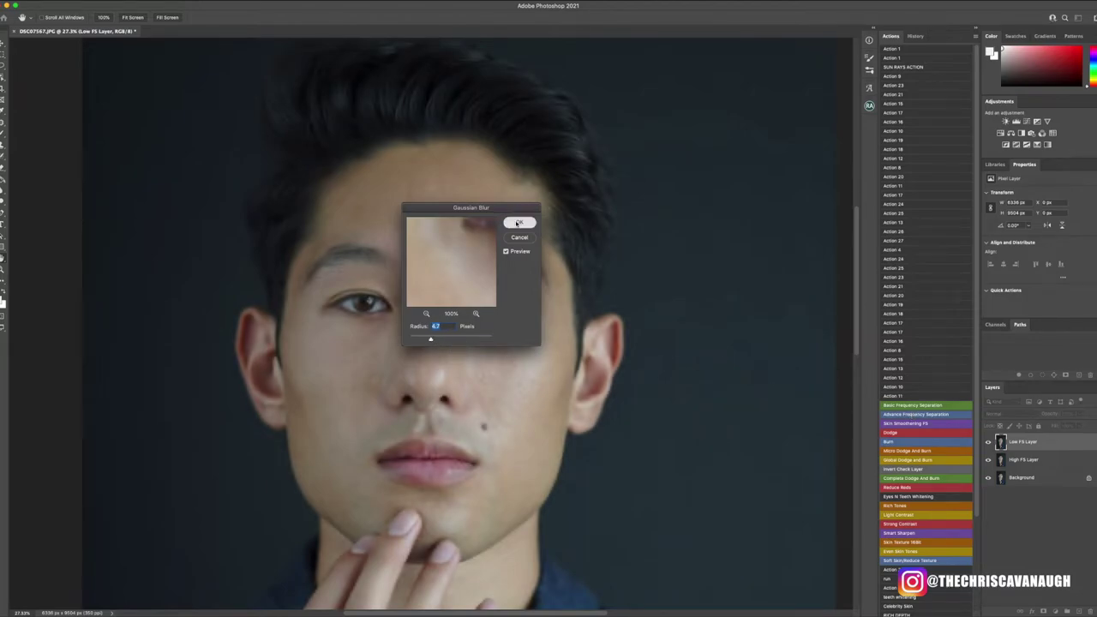
pyautogui.click(517, 222)
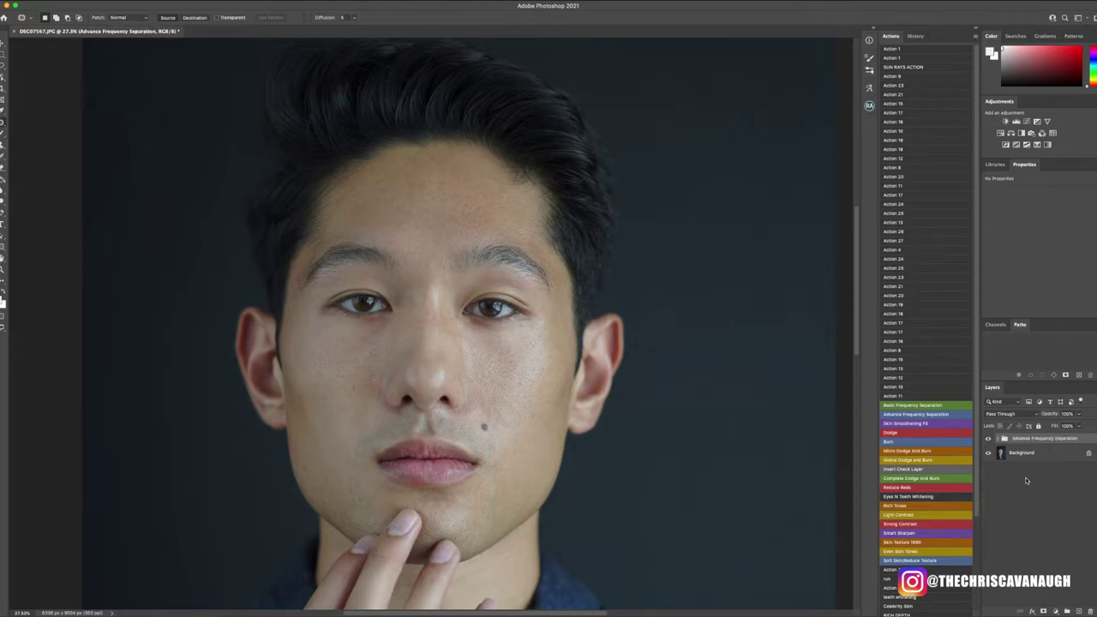
# Step: Expand the frequency separation group, hide the High FS Layer and select the Low FS Layer copy
pyautogui.click(1003, 439)
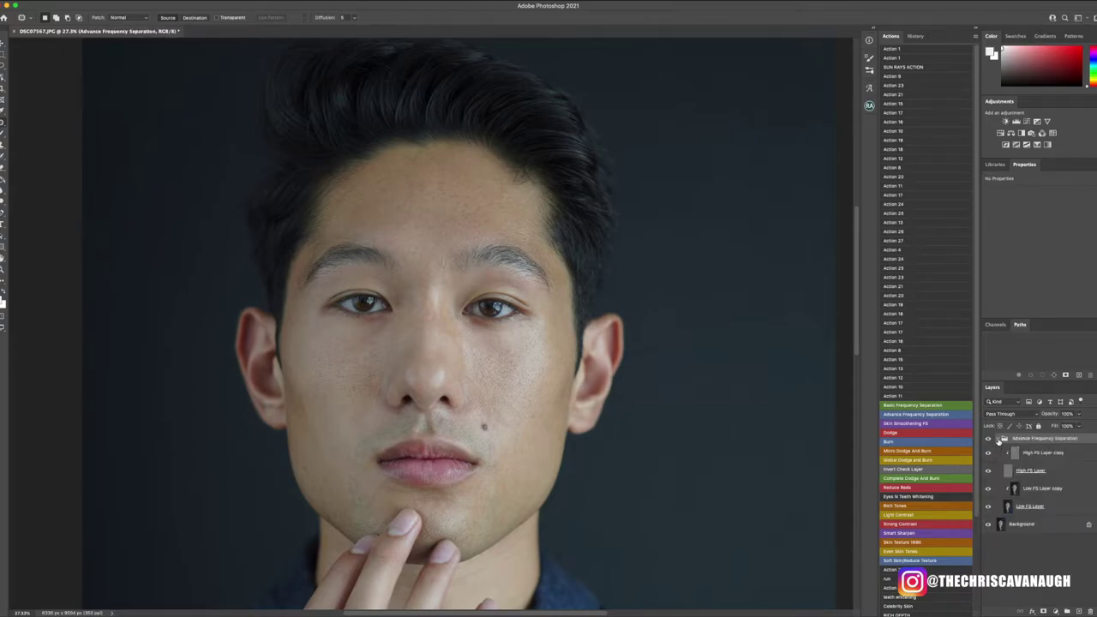
pyautogui.click(988, 471)
pyautogui.click(1017, 492)
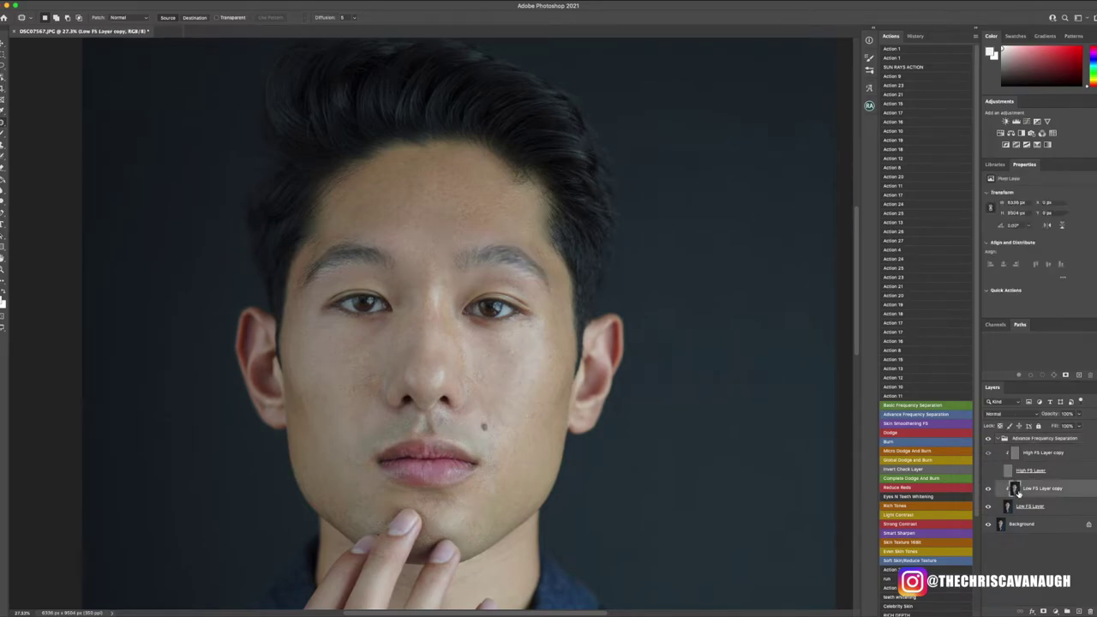
# Step: Blend the skin tones of the forehead and image-left cheek with the Mixer Brush on the Low FS Layer copy
pyautogui.click(4, 134)
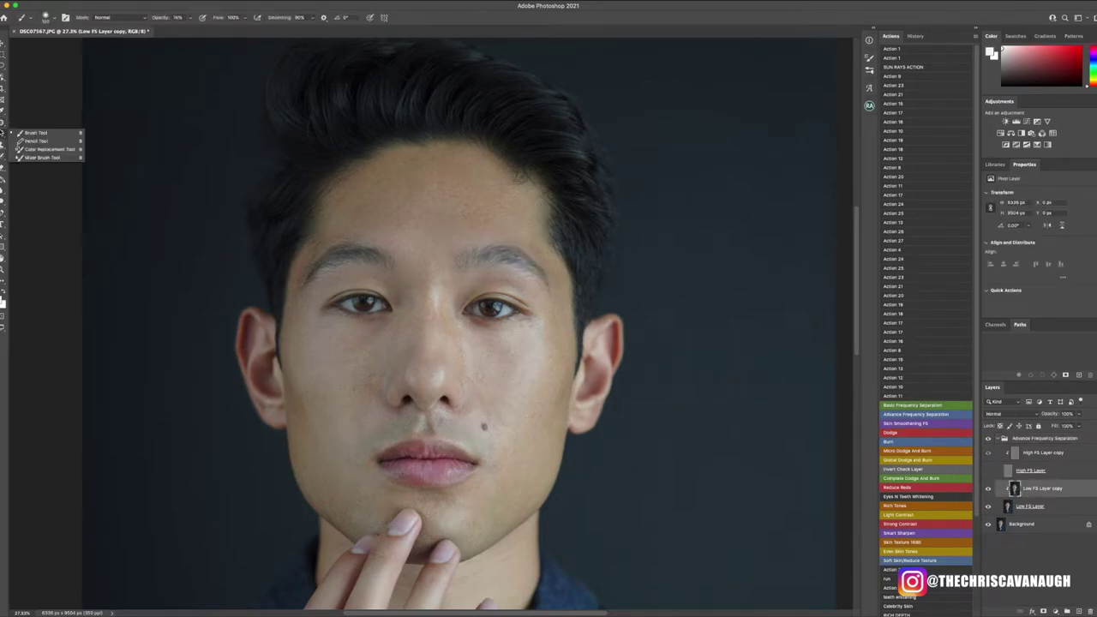
pyautogui.click(42, 158)
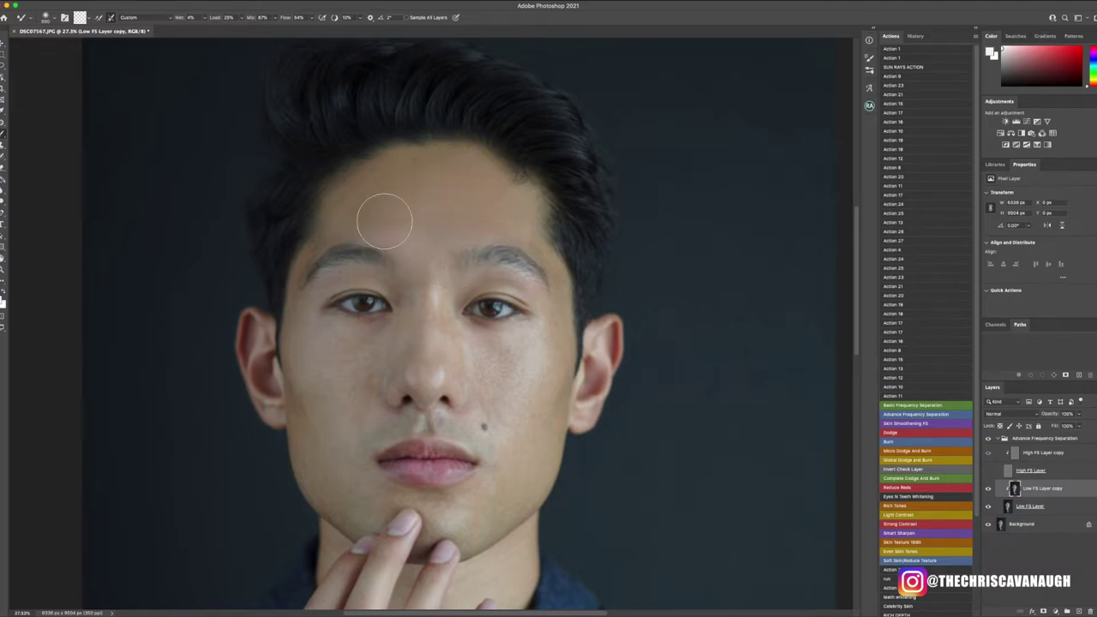
pyautogui.press('[')
pyautogui.press('[')
pyautogui.press('[')
pyautogui.press('[')
pyautogui.press(']')
pyautogui.press(']')
pyautogui.press('[')
# Step: Set the Mixer Brush Load to 15% and smooth the nose and image-right cheek with a smaller brush
pyautogui.click(241, 17)
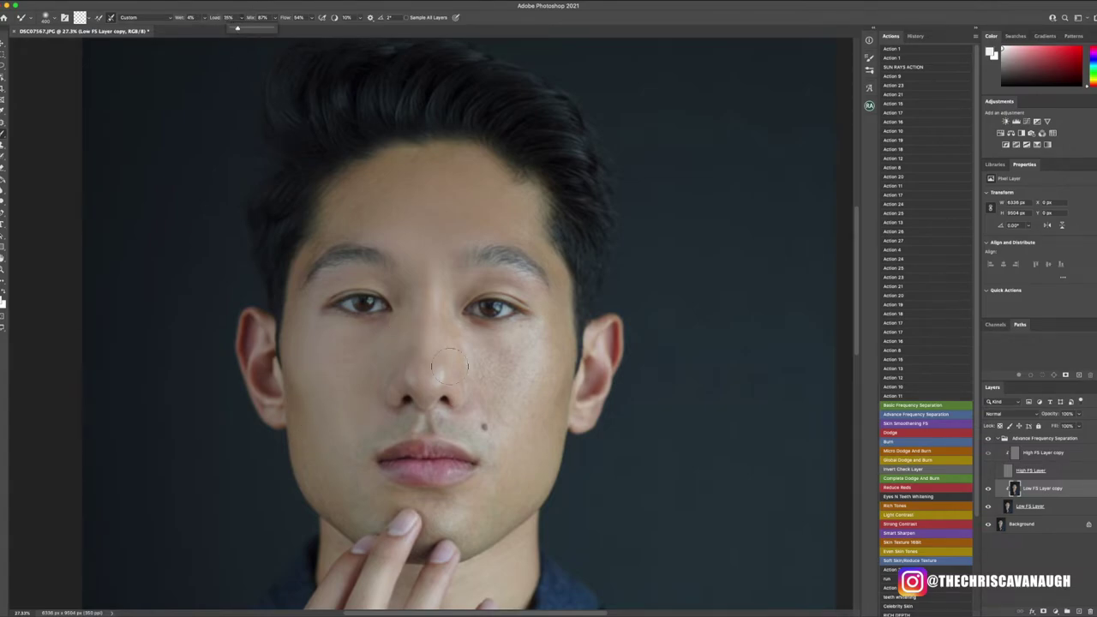
pyautogui.press('[')
pyautogui.press('[')
pyautogui.press('[')
pyautogui.moveTo(501, 374)
pyautogui.mouseDown()
pyautogui.moveTo(535, 365)
pyautogui.moveTo(549, 342)
pyautogui.moveTo(478, 364)
pyautogui.mouseUp()
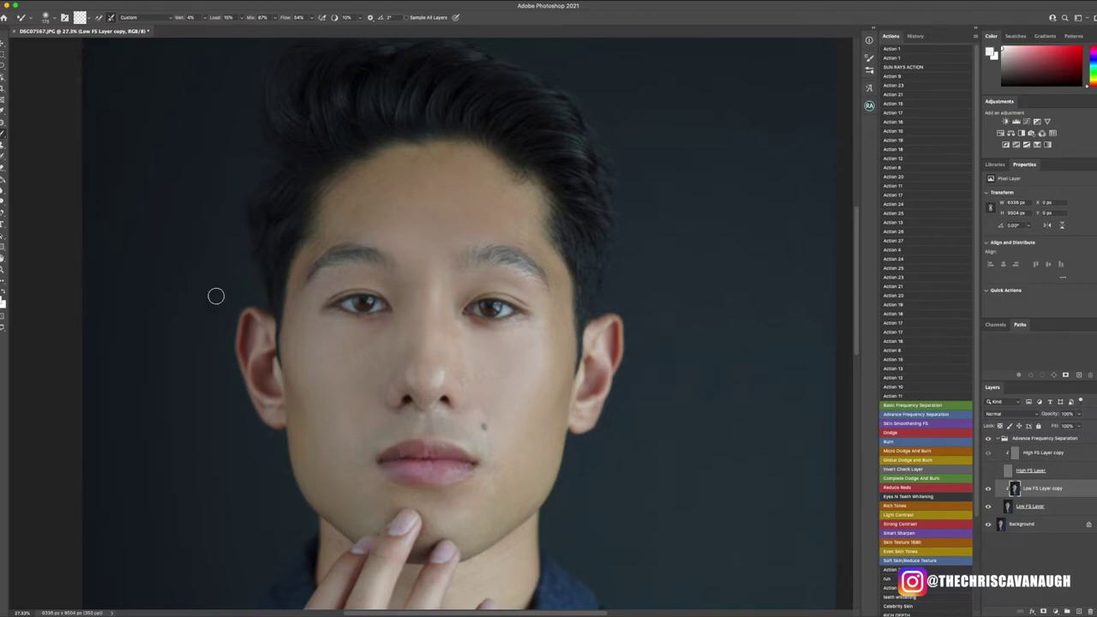
# Step: Show the High FS Layer again and flatten all layers into the Background
pyautogui.click(3, 268)
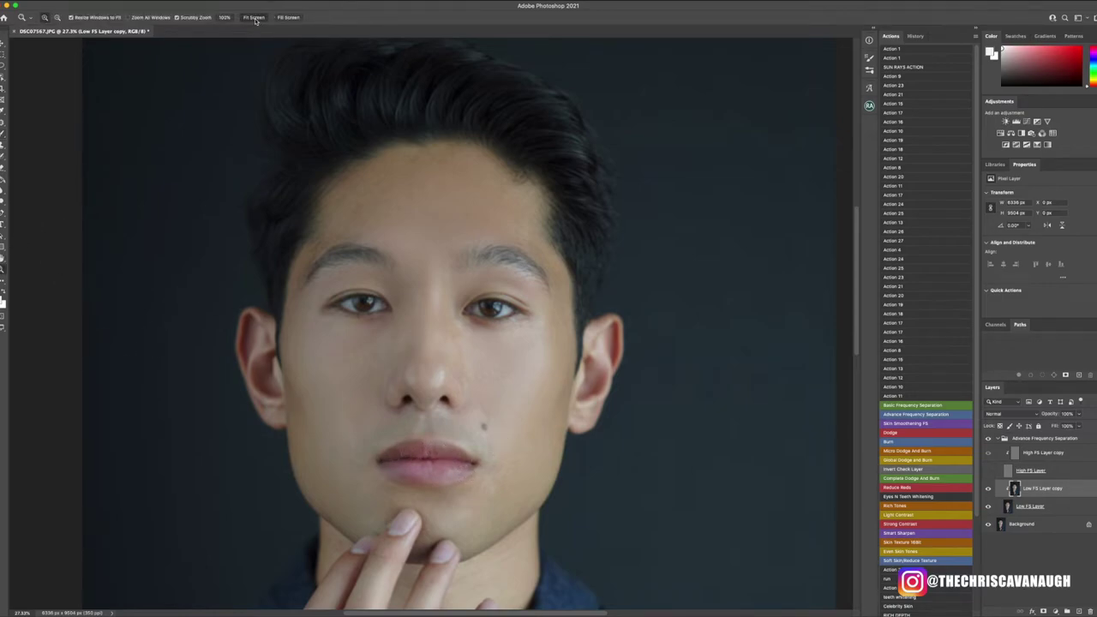
pyautogui.click(254, 18)
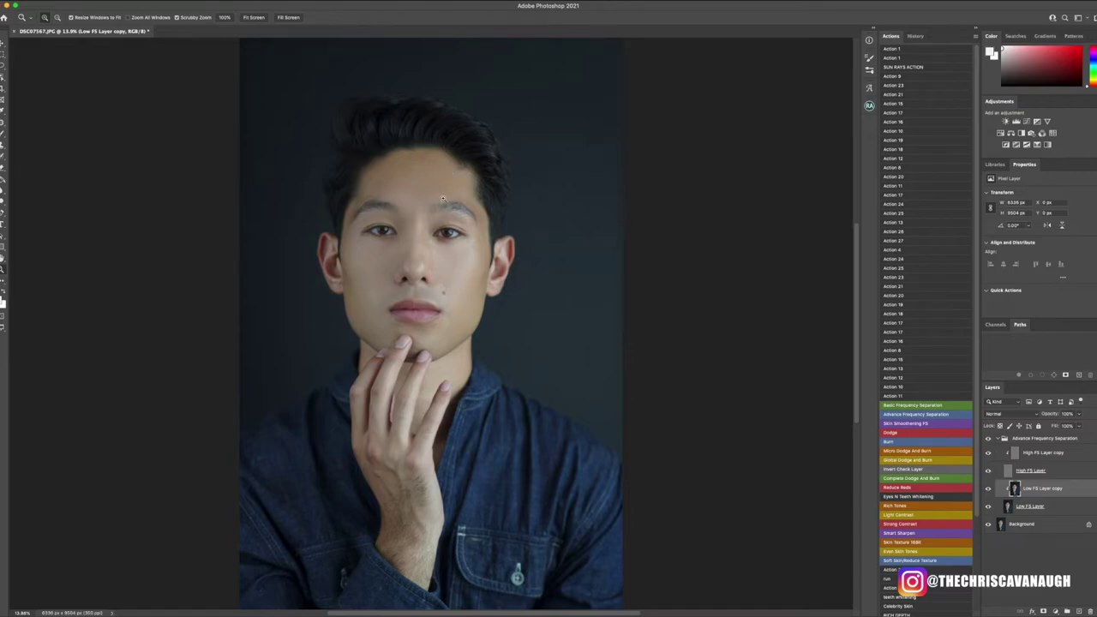
pyautogui.moveTo(418, 199)
pyautogui.mouseDown()
pyautogui.moveTo(435, 187)
pyautogui.moveTo(413, 198)
pyautogui.moveTo(421, 183)
pyautogui.mouseUp()
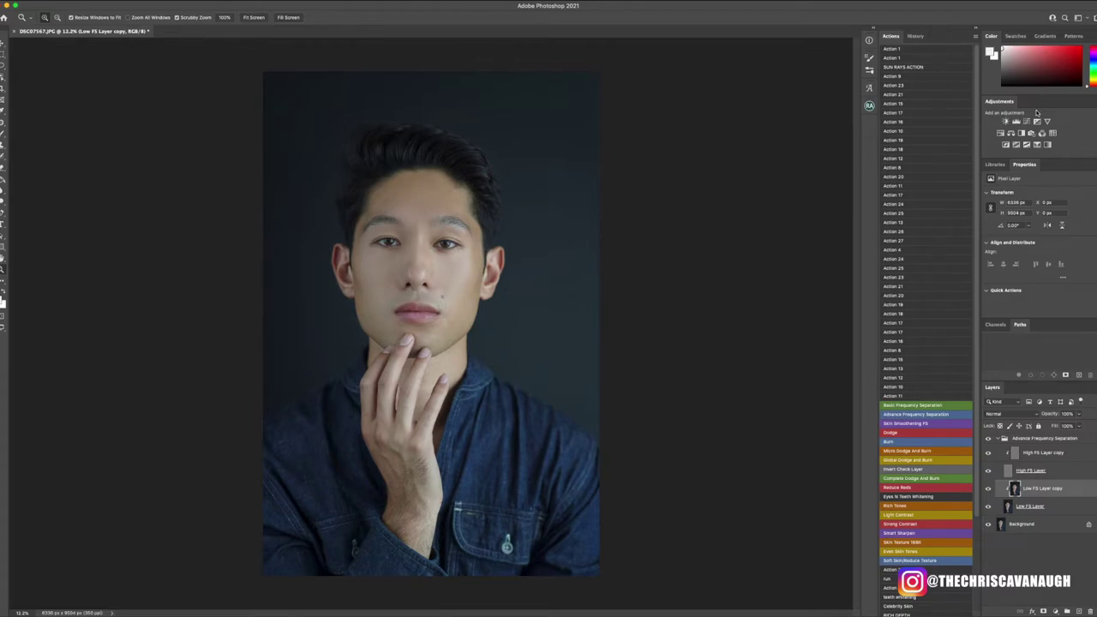
pyautogui.rightClick(1032, 532)
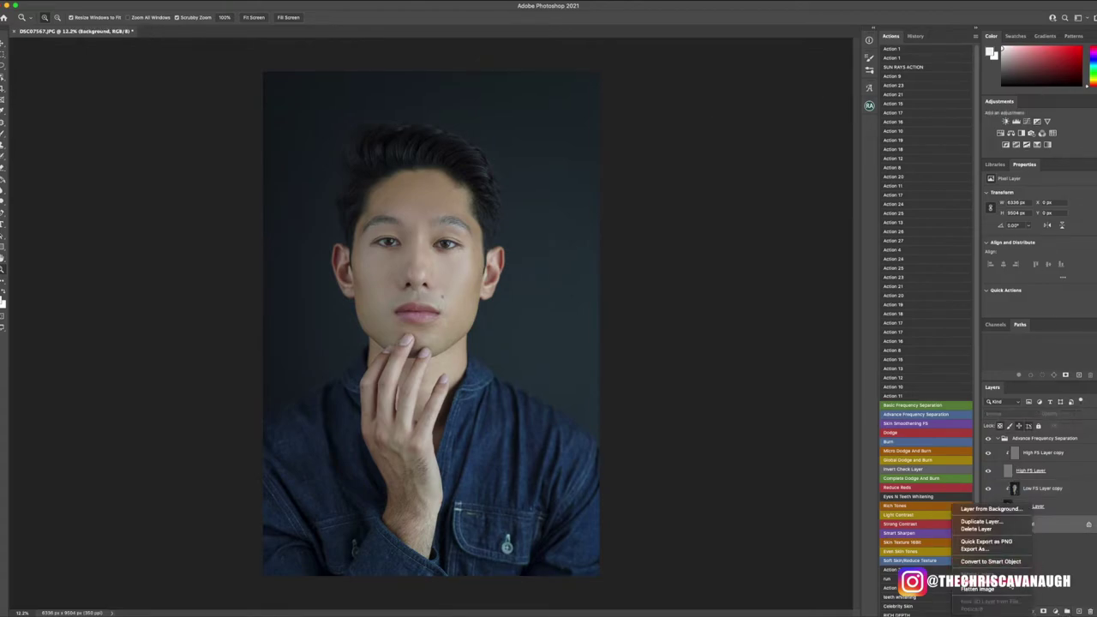
pyautogui.click(1014, 562)
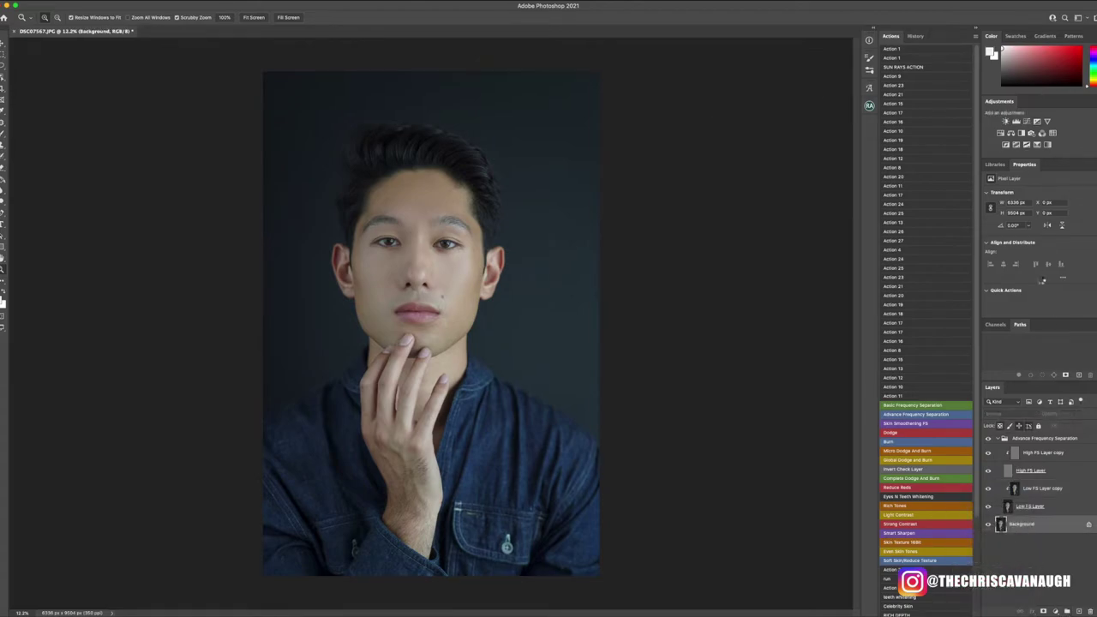
# Step: Add a Brightness/Contrast layer with slightly raised contrast, and a Color Balance layer beneath it with midtones at red +16 and slightly towards yellow
pyautogui.click(1005, 122)
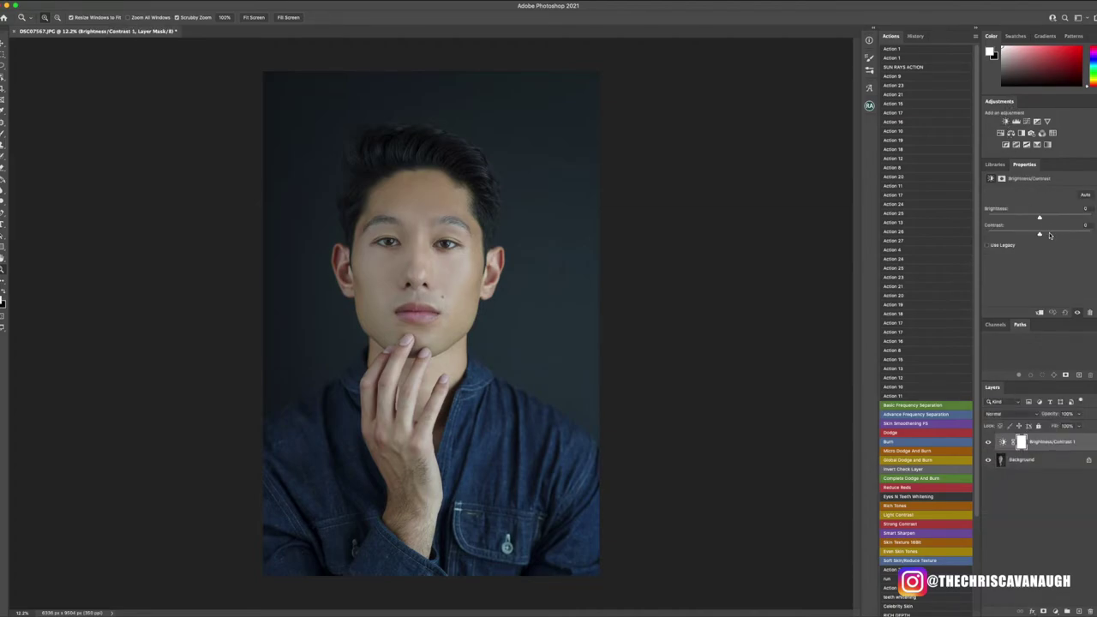
pyautogui.moveTo(1049, 235); pyautogui.dragTo(1048, 234)
pyautogui.click(1037, 462)
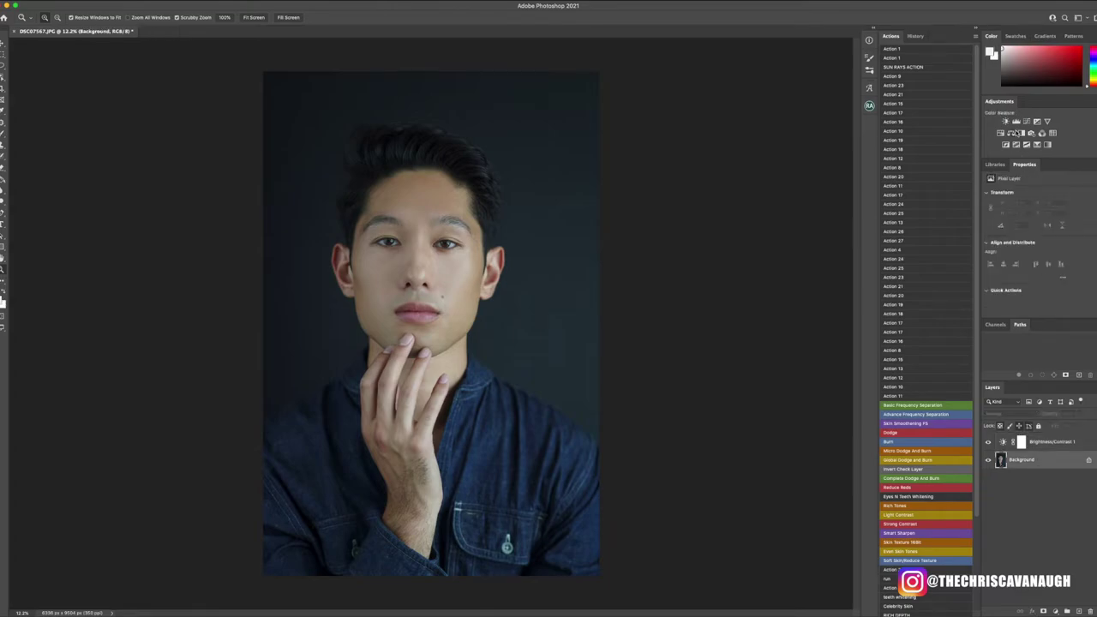
pyautogui.click(1010, 134)
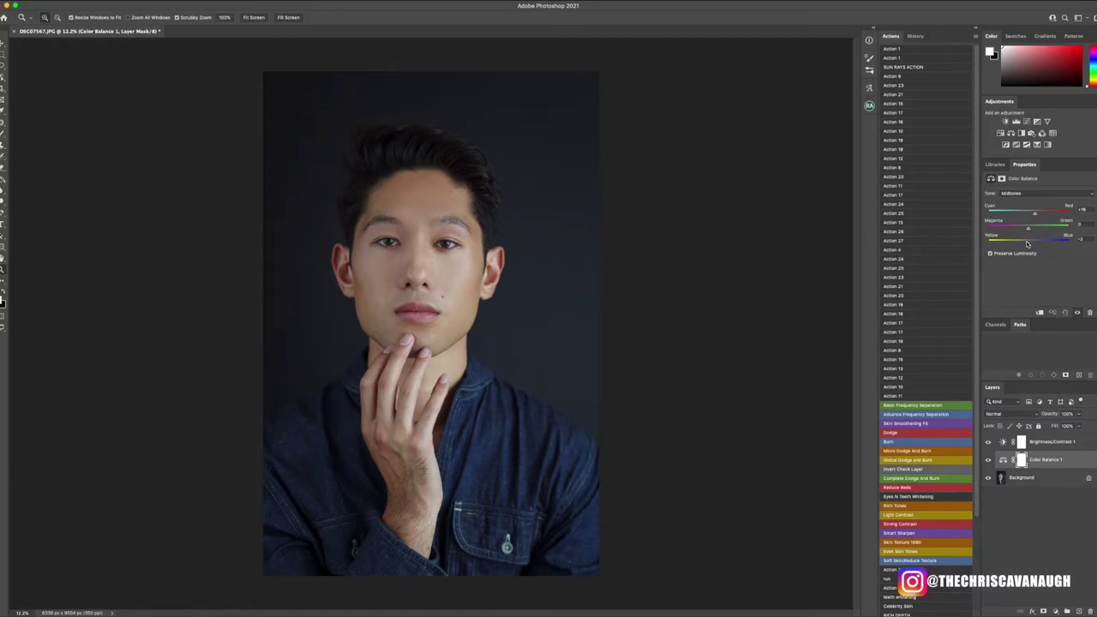
pyautogui.moveTo(1028, 244); pyautogui.dragTo(1025, 244)
# Step: Add a Selective Color layer and set its Reds to cyan +8, magenta +5, yellow +9 and black +13
pyautogui.click(1039, 146)
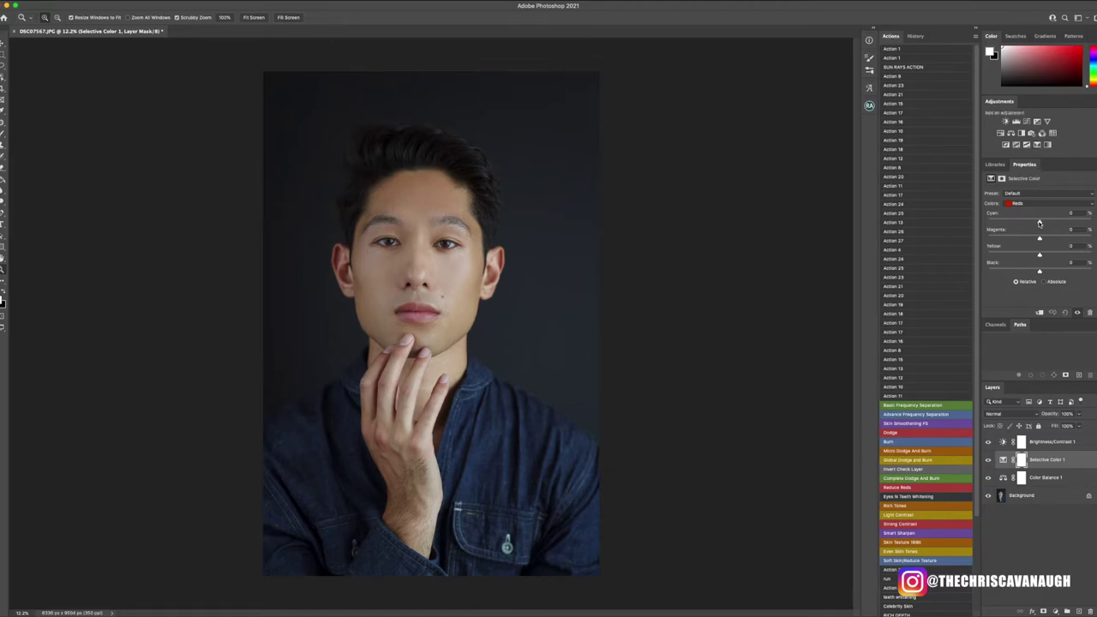
pyautogui.moveTo(1038, 224); pyautogui.dragTo(1040, 223)
pyautogui.moveTo(1042, 223); pyautogui.dragTo(1041, 240)
pyautogui.moveTo(1037, 255); pyautogui.dragTo(1044, 256)
pyautogui.moveTo(1039, 271); pyautogui.dragTo(1045, 272)
# Step: Flatten the image, run a color toning action and accept its Color Balance levels of +17, 0, -23
pyautogui.rightClick(1039, 503)
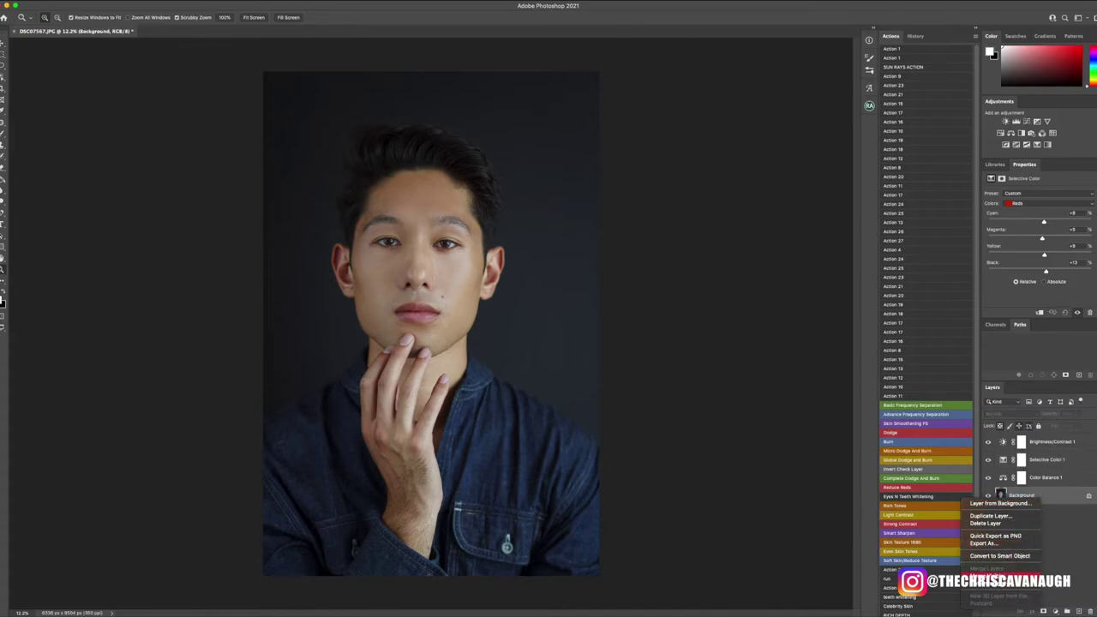
pyautogui.click(998, 582)
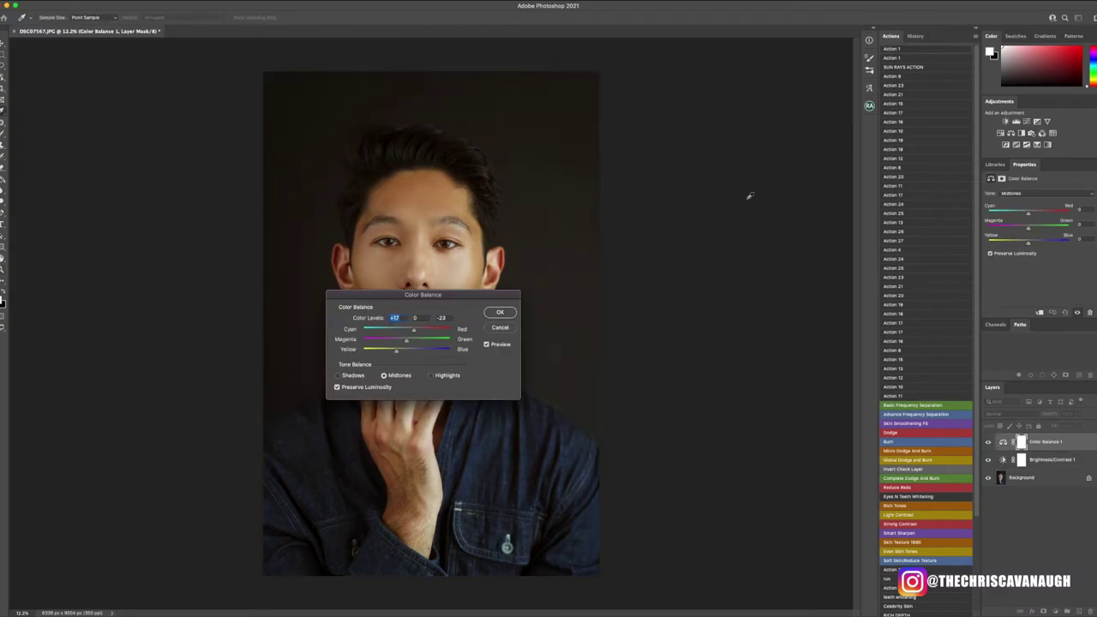
pyautogui.click(500, 314)
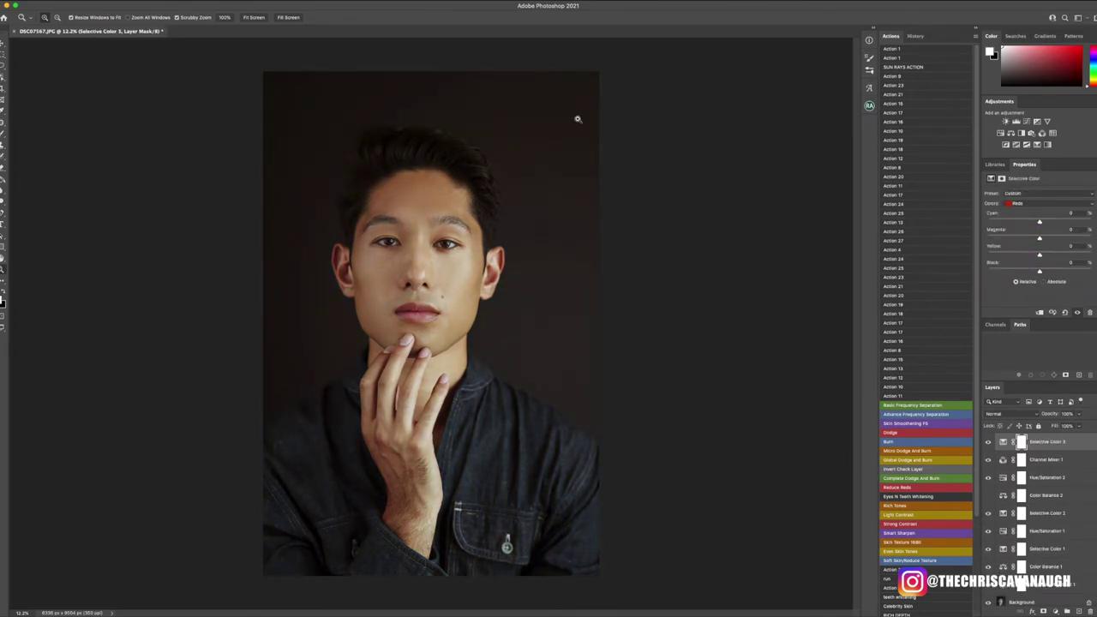
# Step: Flatten the toning action's adjustment layers into the Background
pyautogui.scroll(-1, 1048, 530)
pyautogui.rightClick(1034, 601)
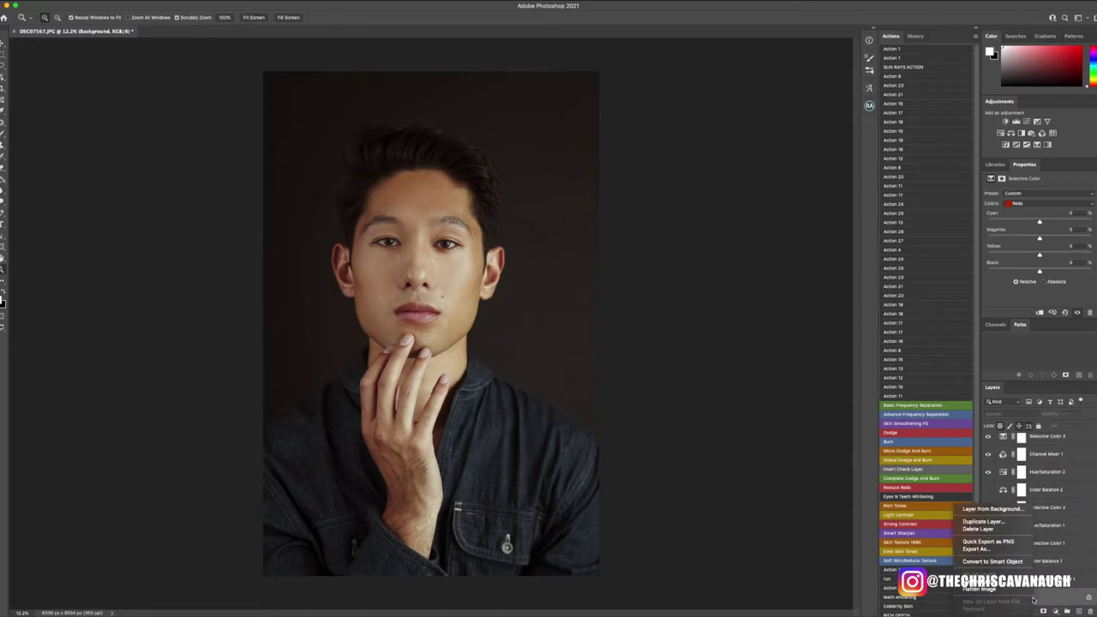
pyautogui.press('Escape')
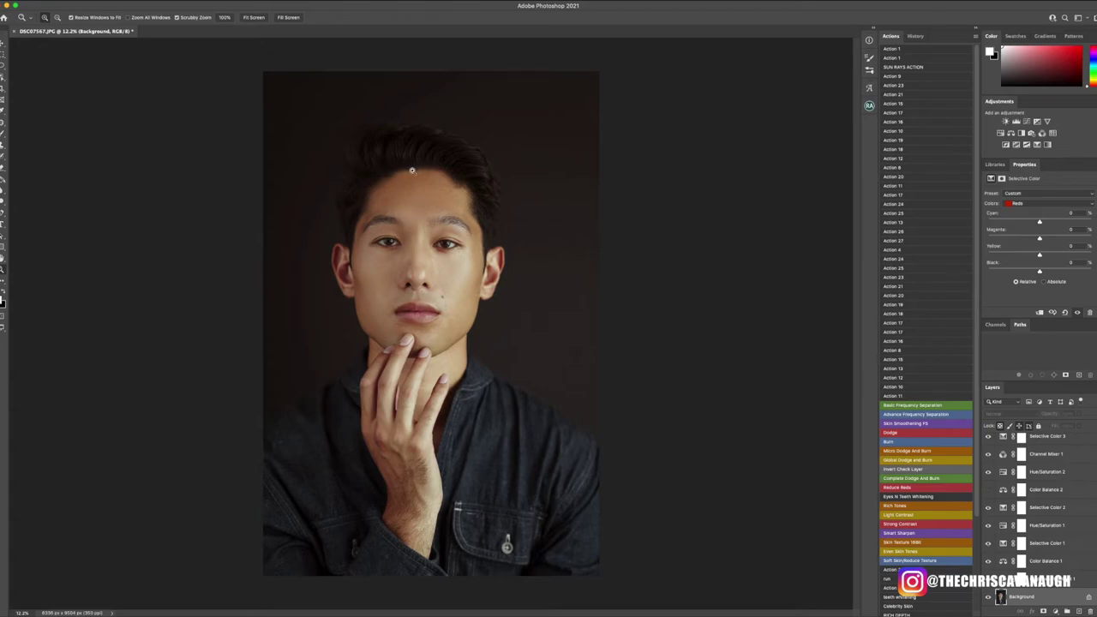
# Step: Run the Even Skin Tones action, accept its gradient map, and select the Background layer
pyautogui.click(2, 135)
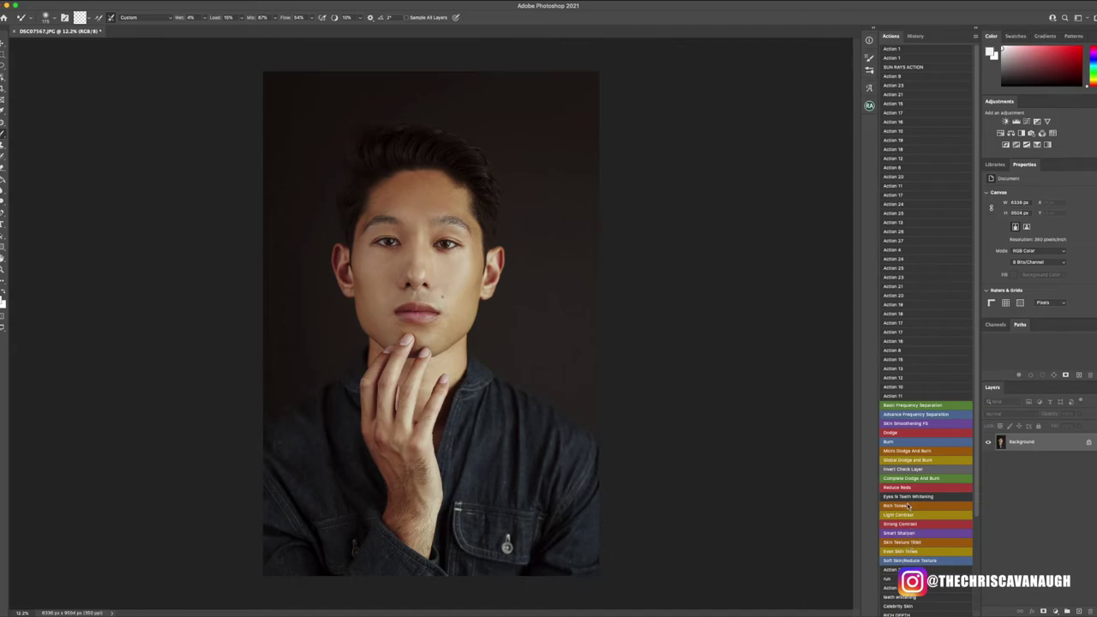
pyautogui.click(905, 553)
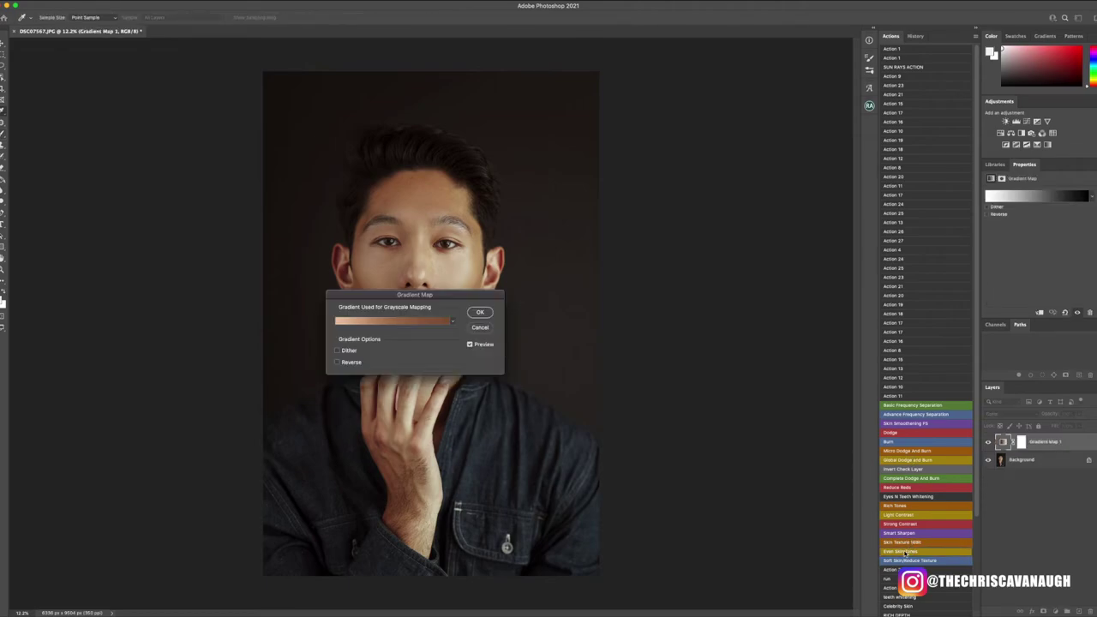
pyautogui.click(479, 312)
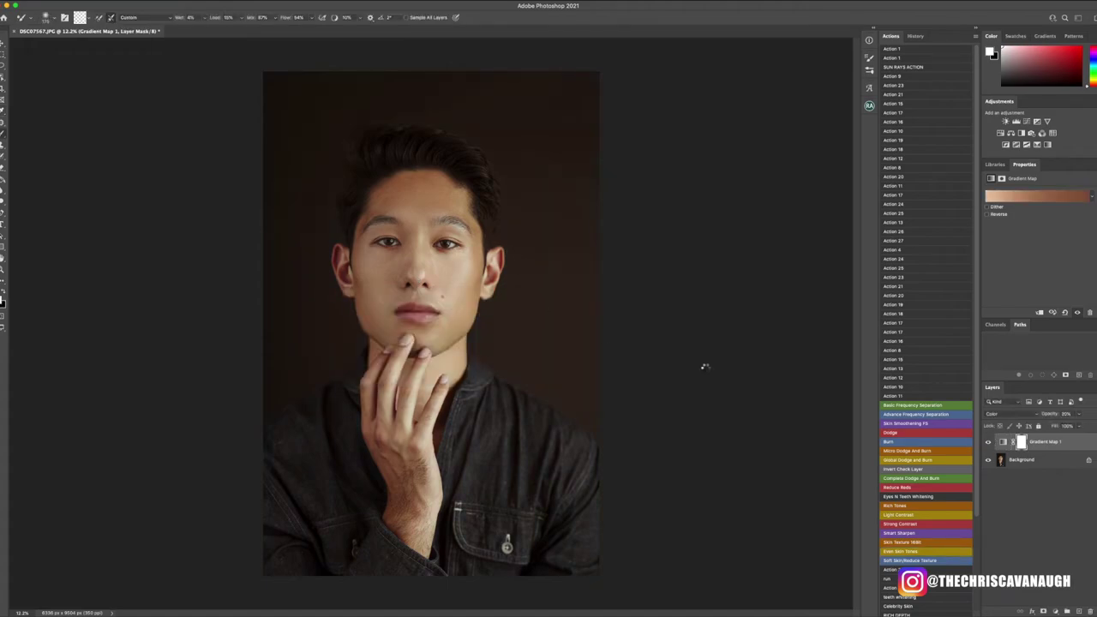
pyautogui.click(1040, 464)
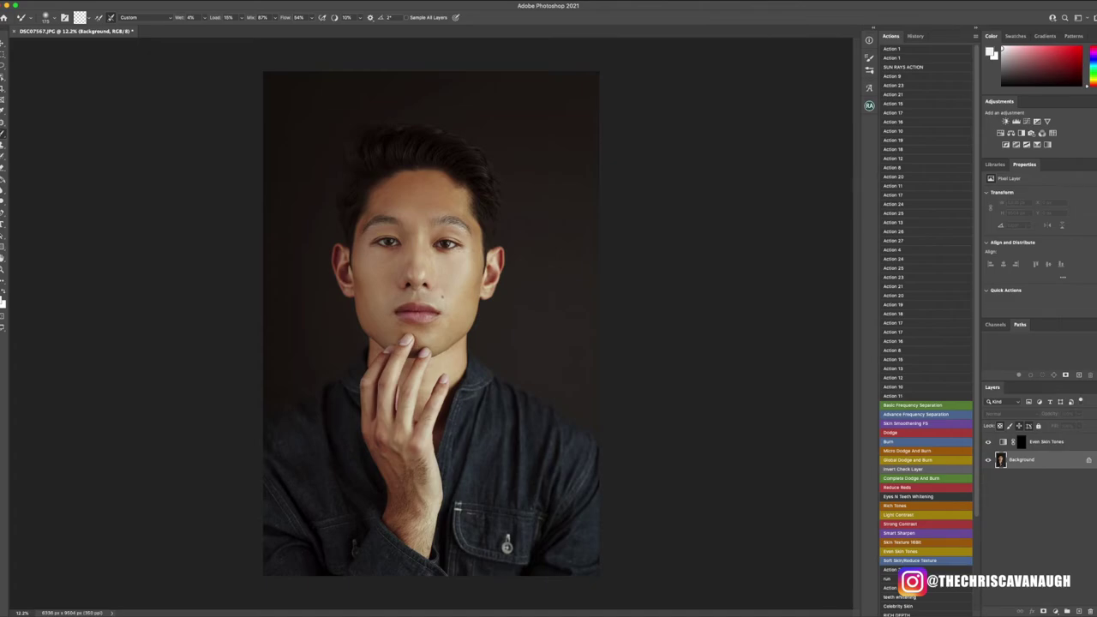
# Step: Smooth the facial skin on the Background layer with an enlarged Mixer Brush
pyautogui.press(']')
pyautogui.press(']')
pyautogui.press(']')
pyautogui.press(']')
pyautogui.press(']')
pyautogui.press(']')
pyautogui.press(']')
pyautogui.press(']')
pyautogui.click(4, 273)
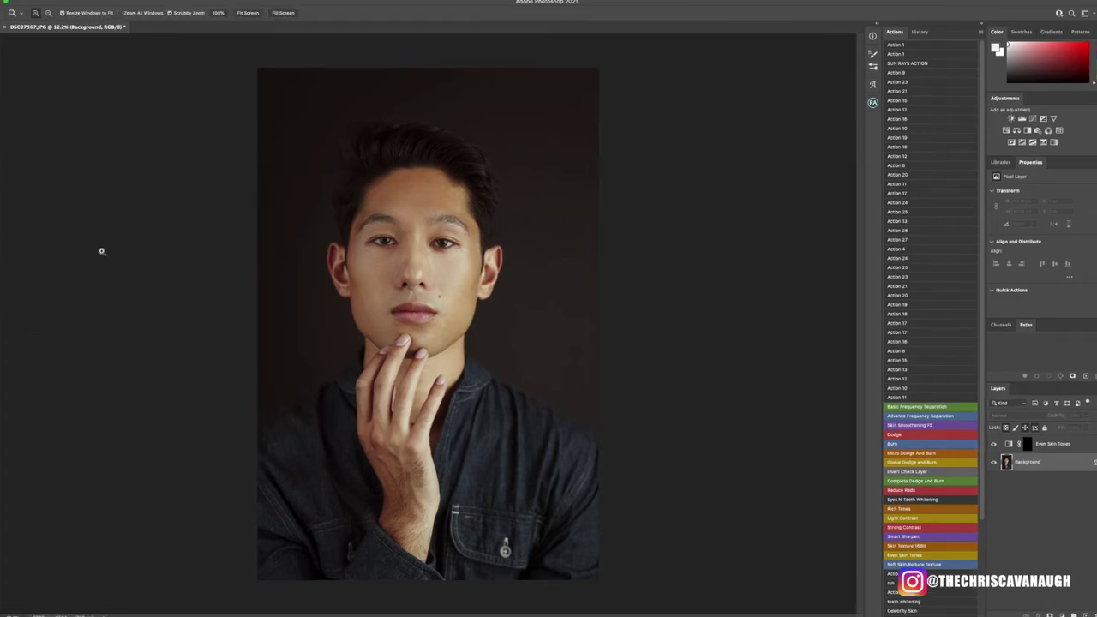
pyautogui.moveTo(433, 236); pyautogui.dragTo(463, 217)
pyautogui.press('b')
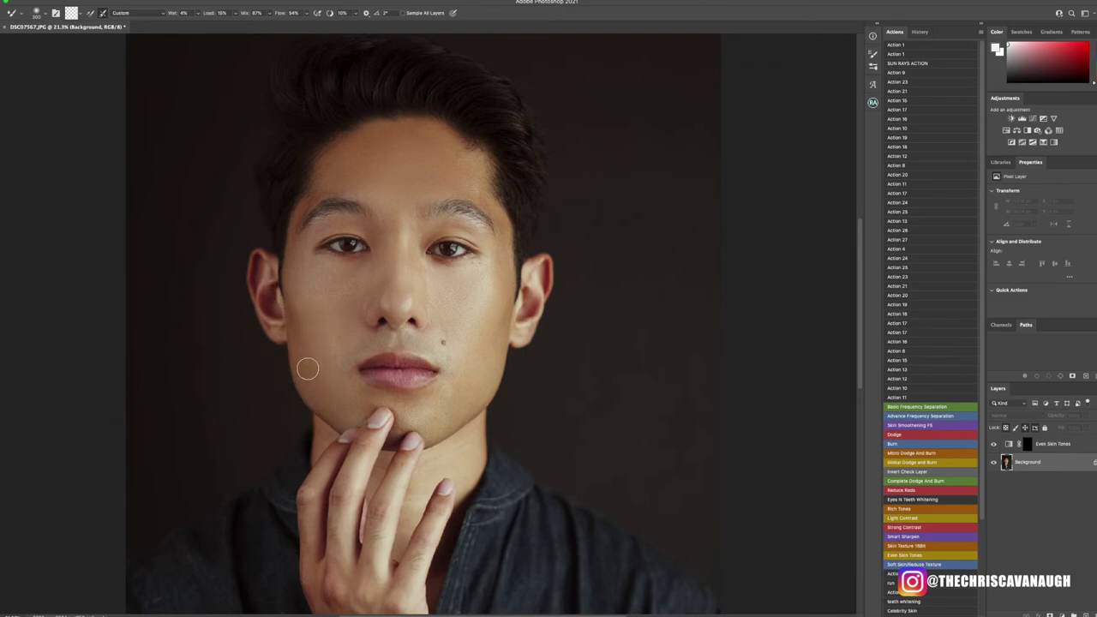
# Step: Darken the portrait on the Background layer with the Burn tool, using the Midtones range at 14% exposure
pyautogui.press('z')
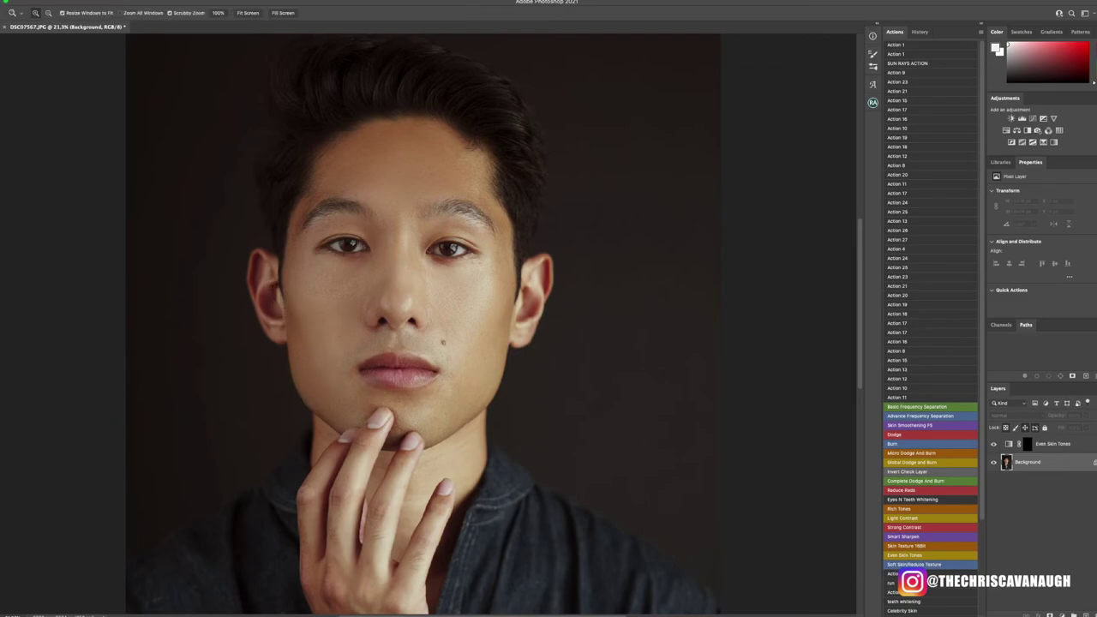
pyautogui.click(248, 13)
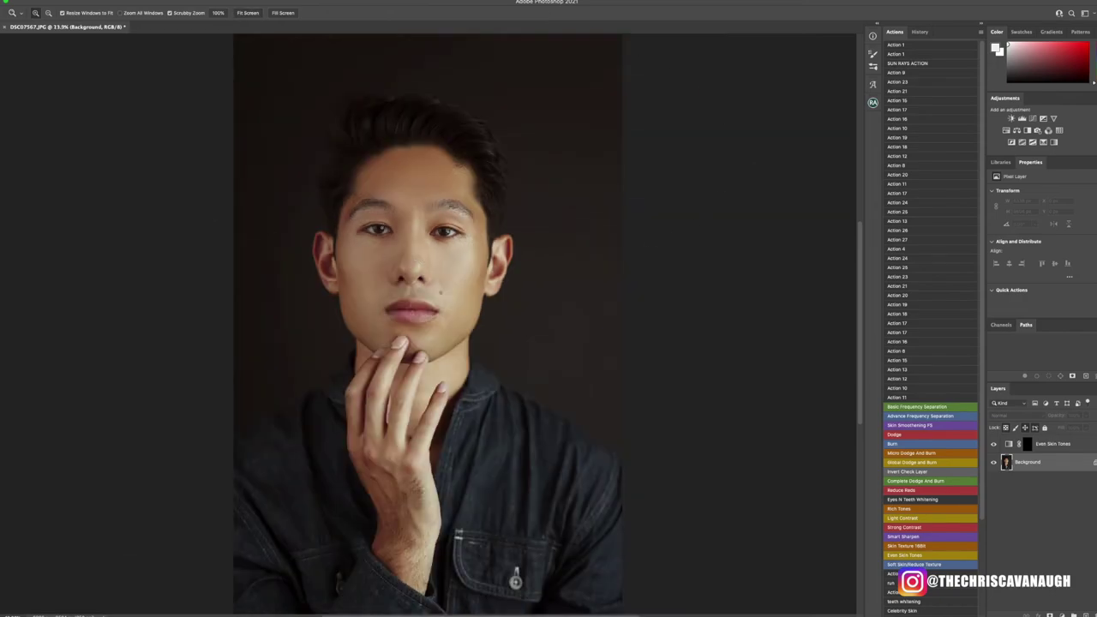
pyautogui.press('o')
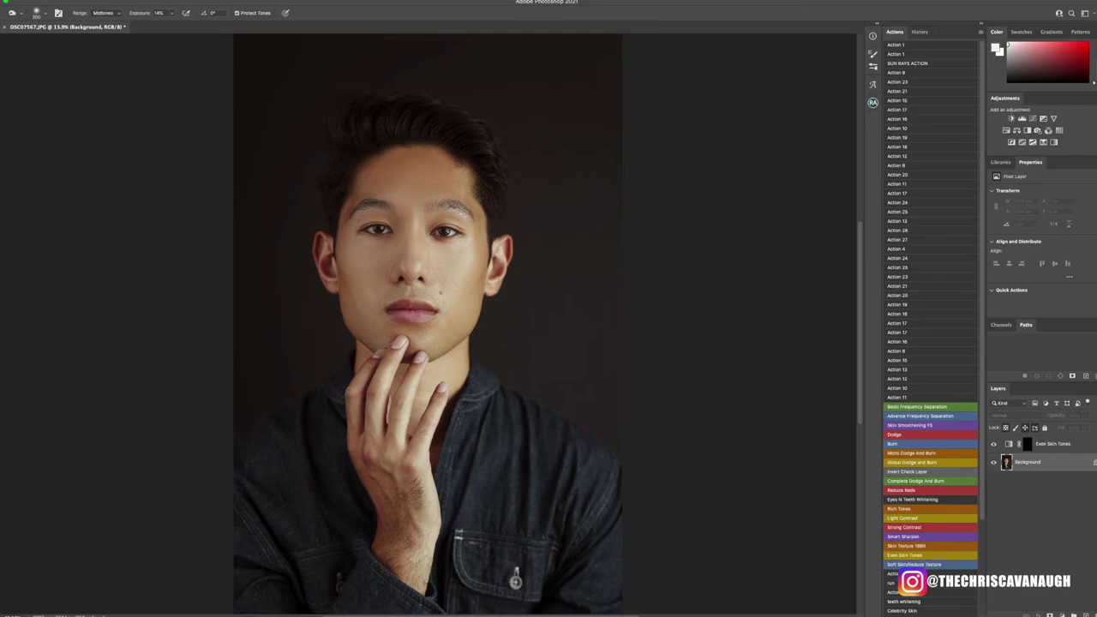
# Step: Flatten the Even Skin Tones layer into the Background
pyautogui.click(193, 1)
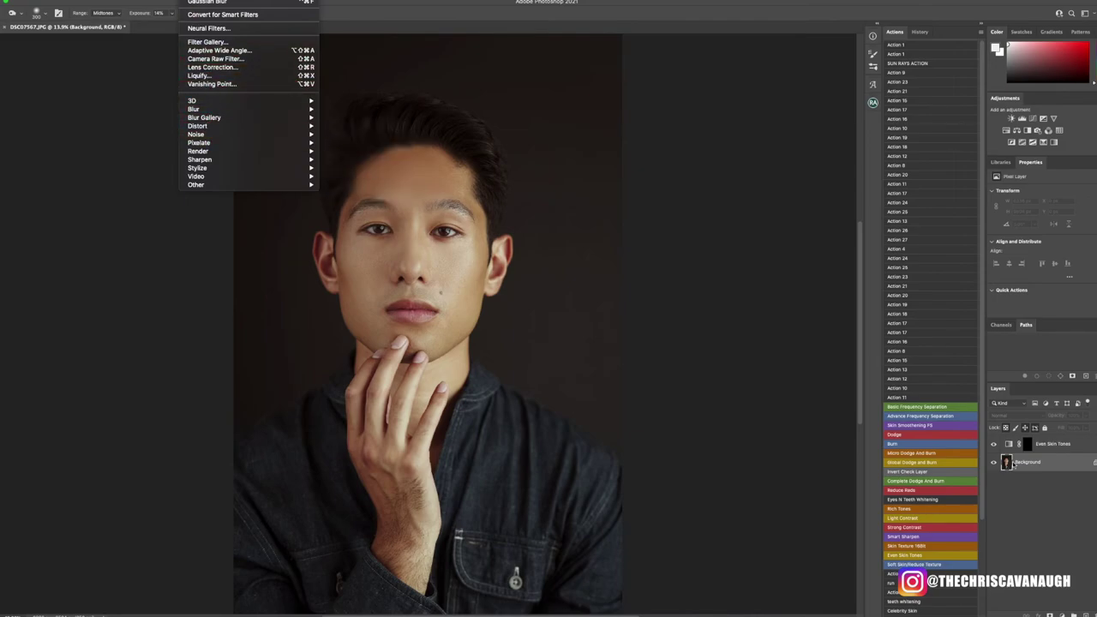
pyautogui.rightClick(1012, 461)
pyautogui.click(1038, 546)
# Step: Apply the Add Noise filter to the flattened portrait with amount 6.07%, Uniform distribution and Monochromatic enabled
pyautogui.click(192, 1)
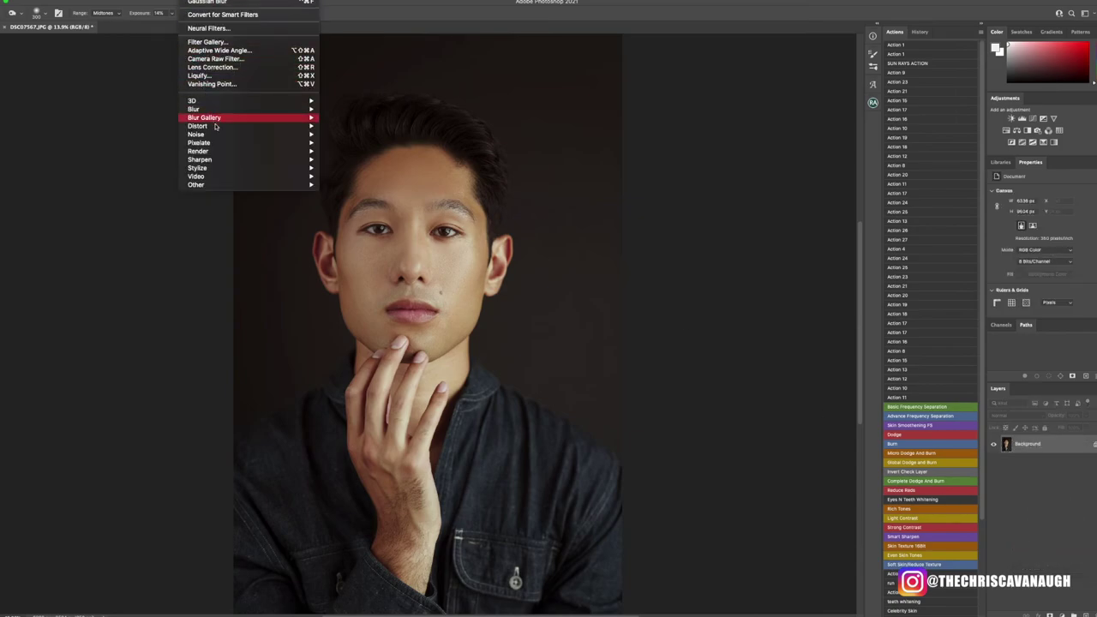
pyautogui.click(335, 135)
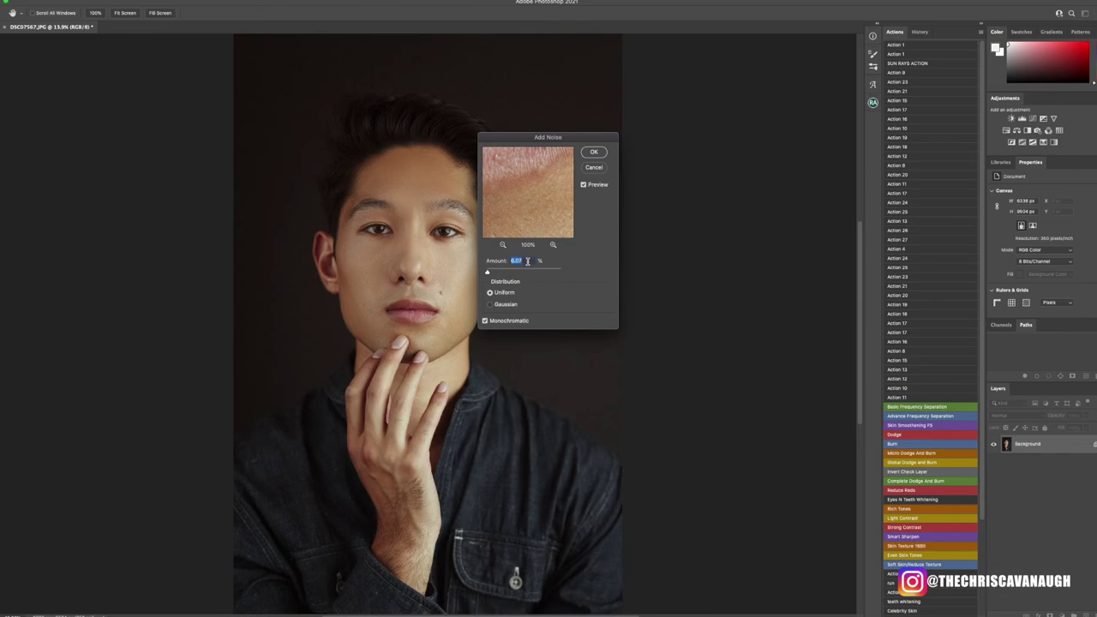
pyautogui.press('Down')
pyautogui.press('Up')
pyautogui.click(594, 152)
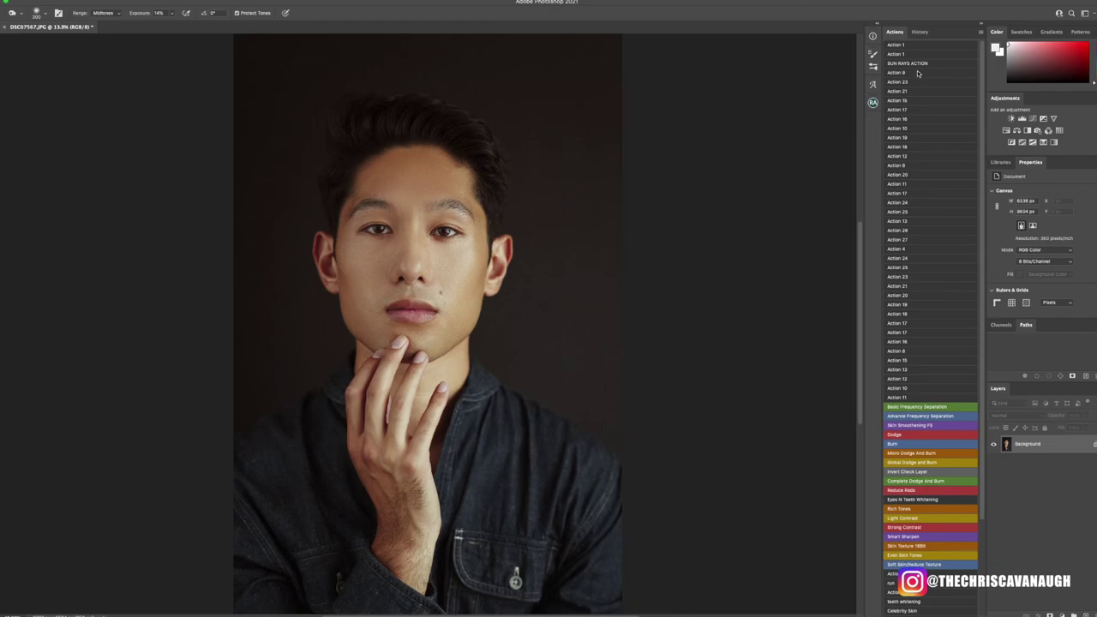
# Step: Compare the original opened photo with the latest Add Noise state in the document history, and return to that state
pyautogui.click(920, 32)
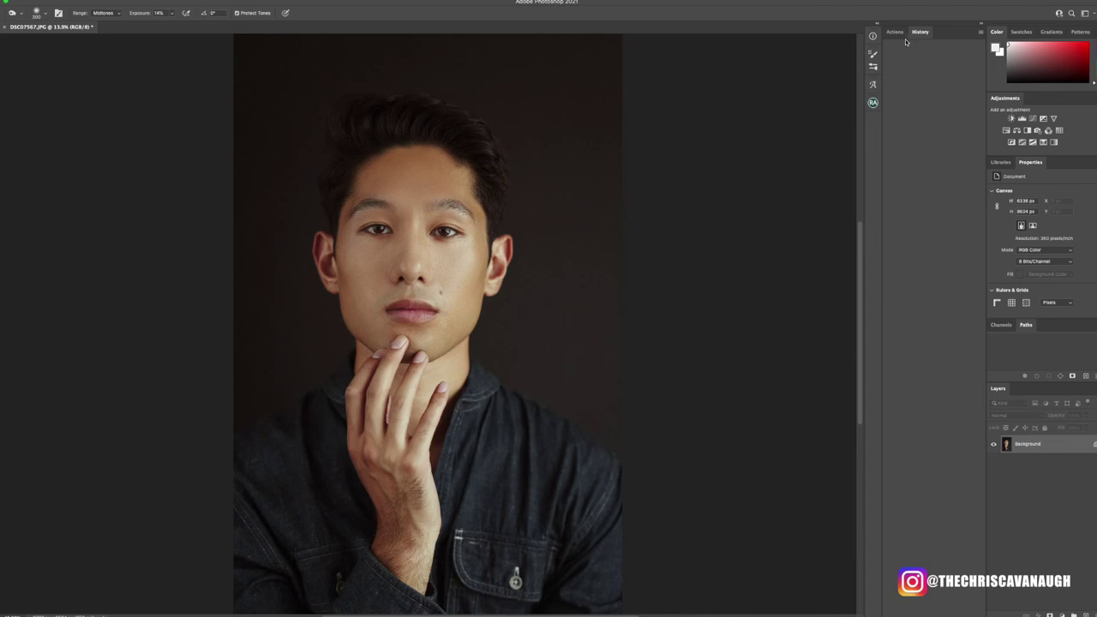
pyautogui.click(894, 33)
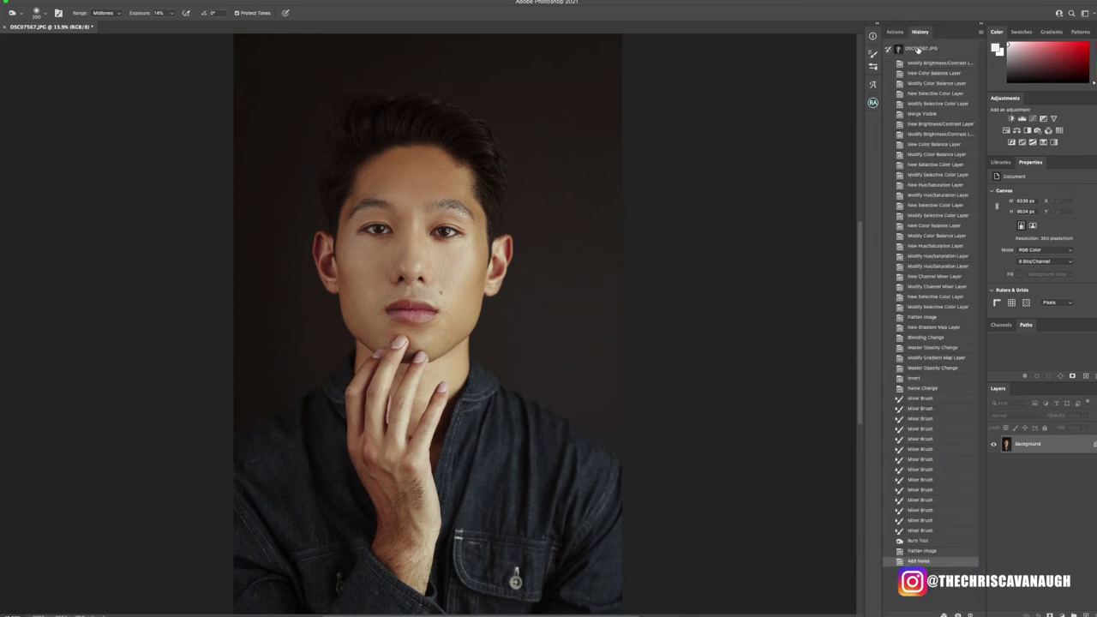
pyautogui.click(918, 49)
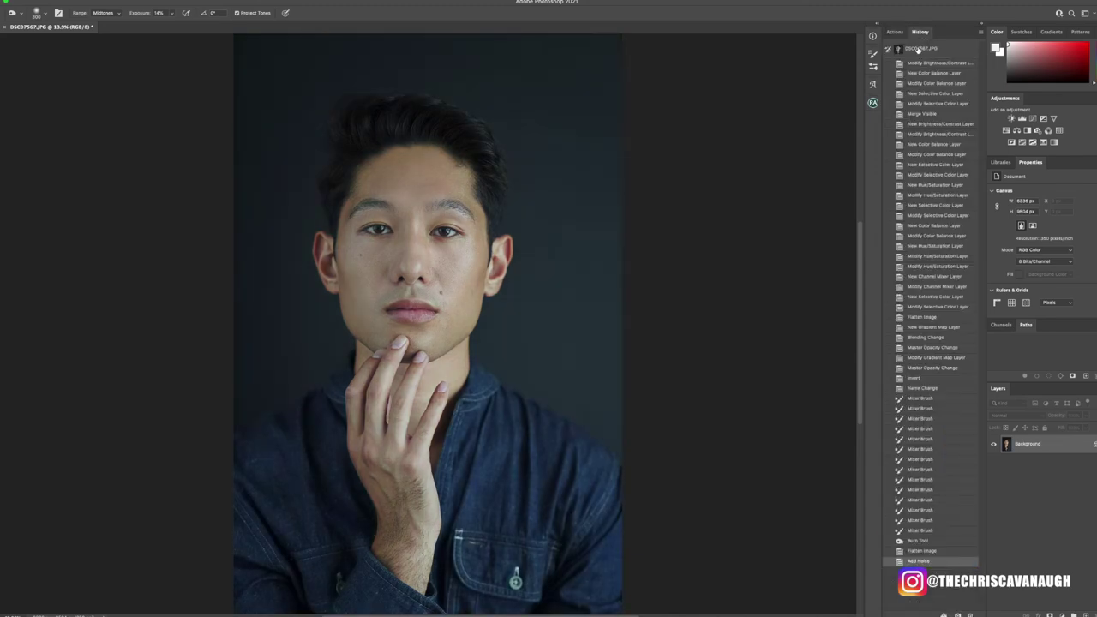
pyautogui.click(931, 562)
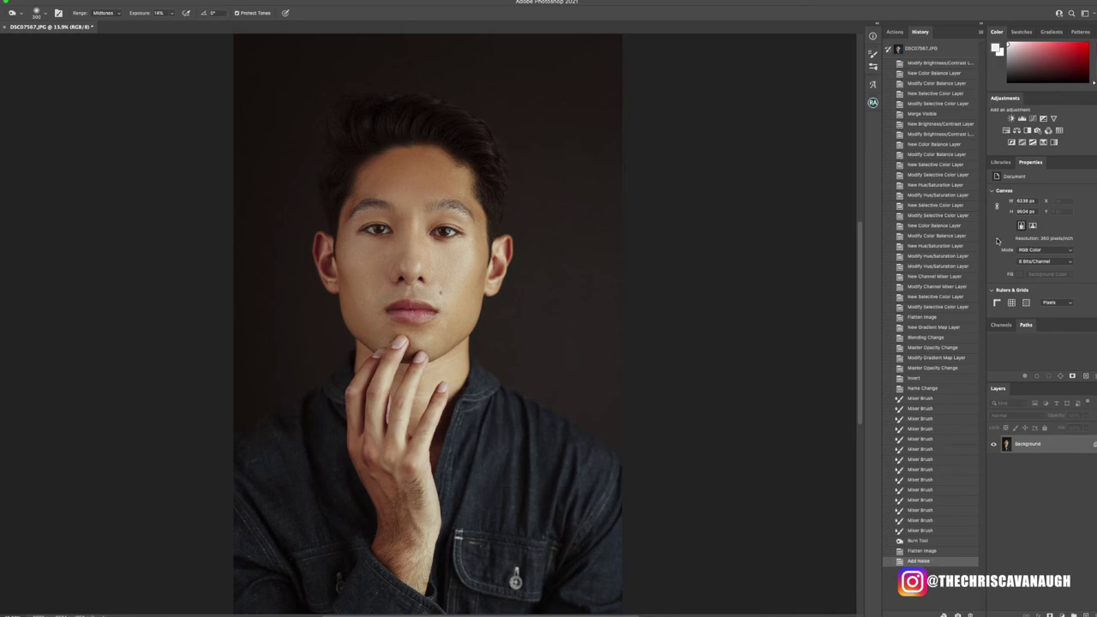
# Step: Add a Brightness/Contrast adjustment layer above the Background and set its contrast to 3
pyautogui.click(1012, 119)
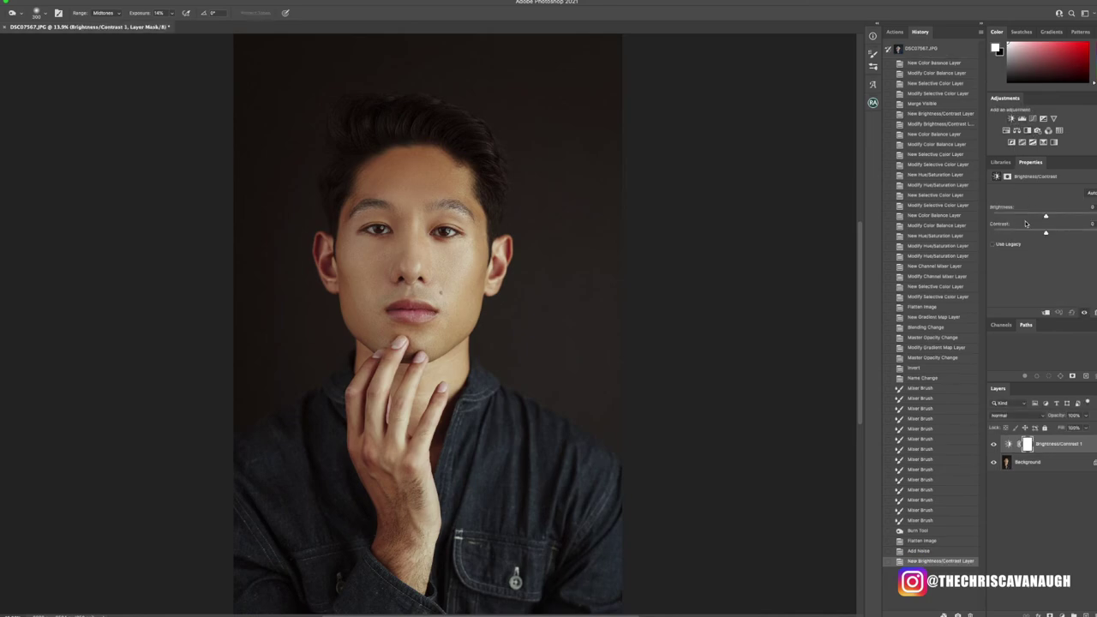
pyautogui.moveTo(1048, 232); pyautogui.dragTo(1046, 233)
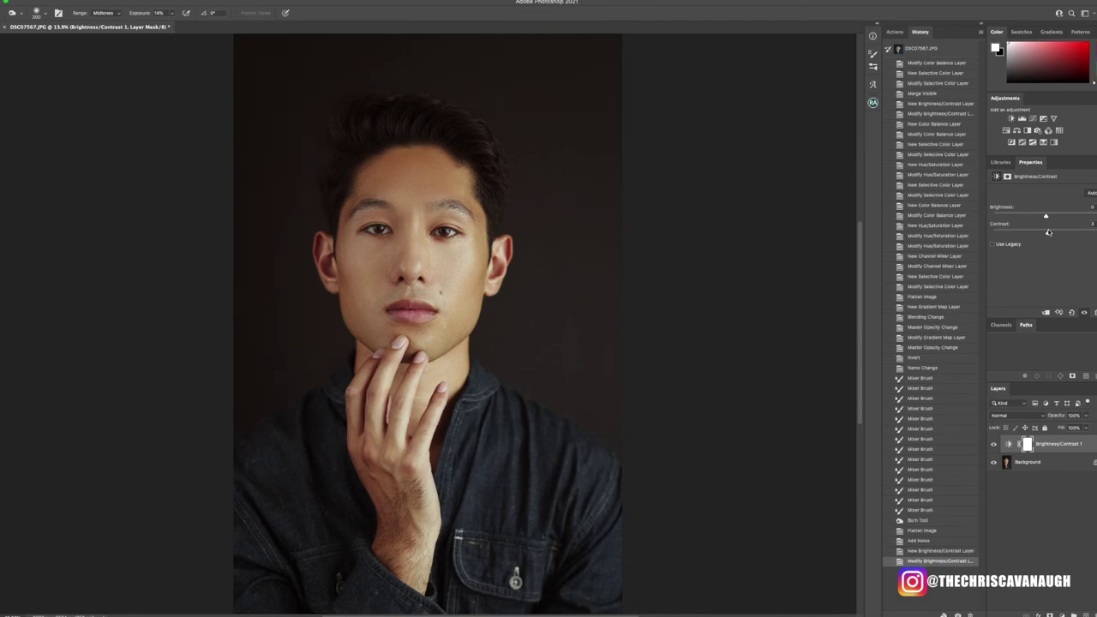